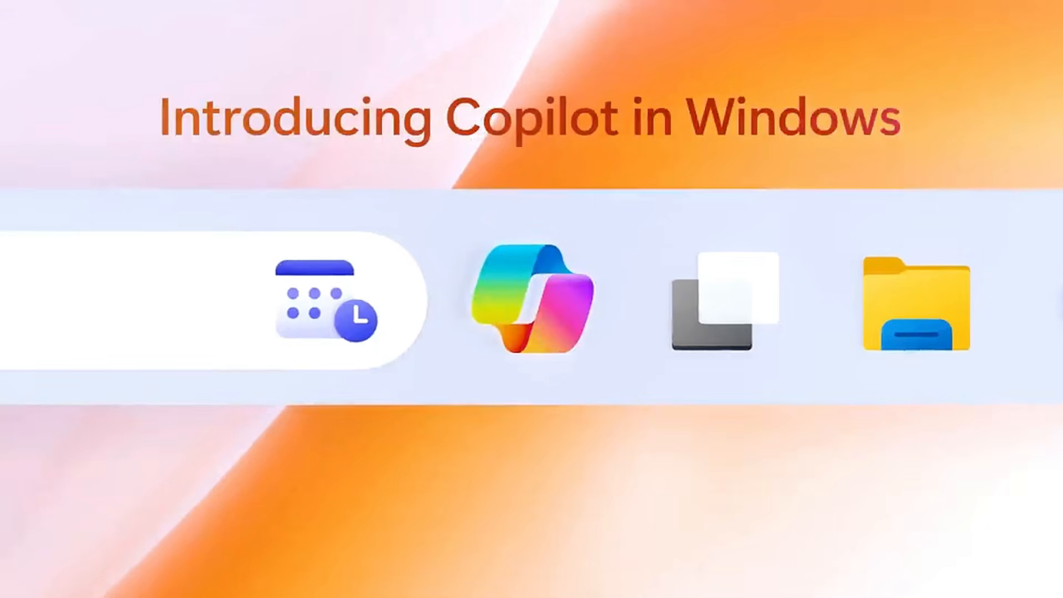
left_click(571, 321)
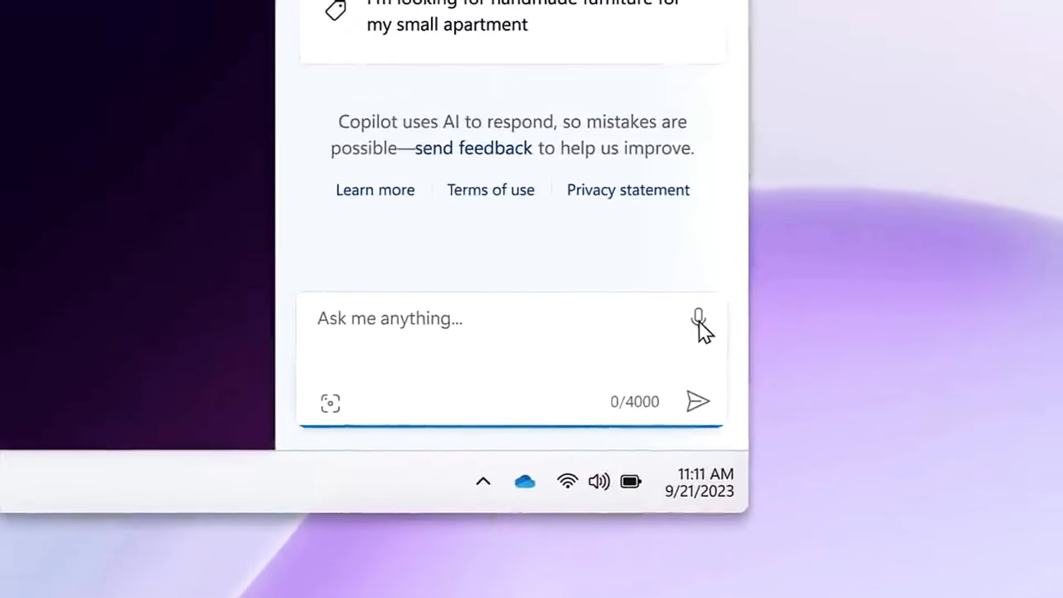
left_click(699, 321)
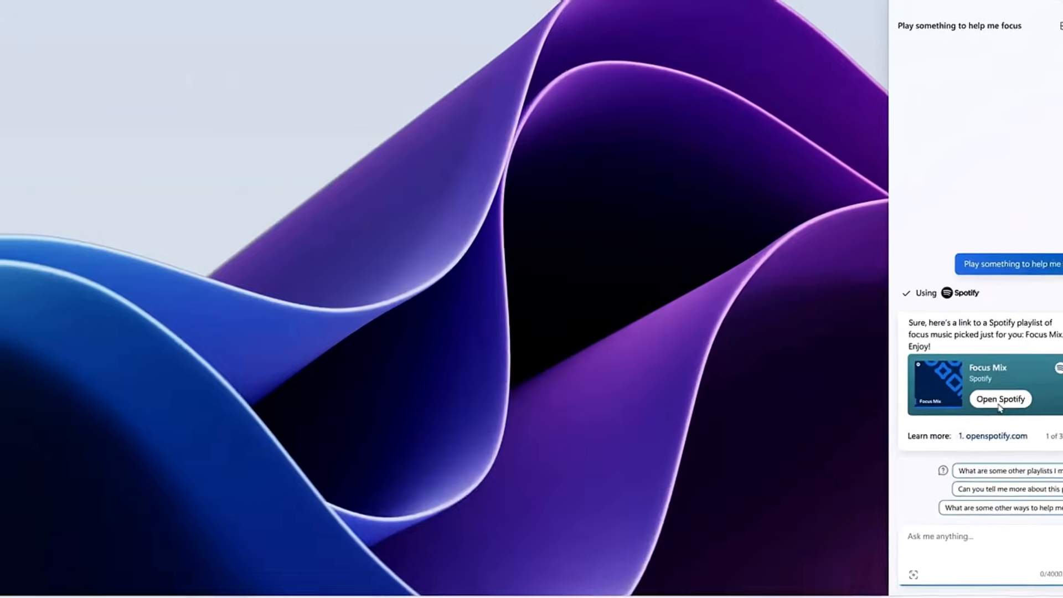
left_click(999, 405)
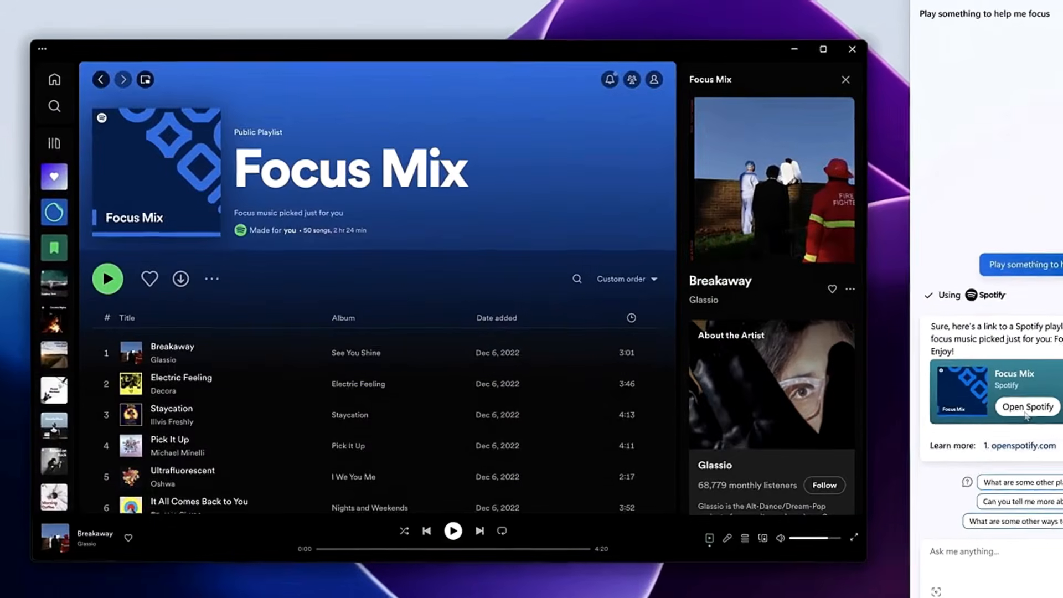
left_click(531, 324)
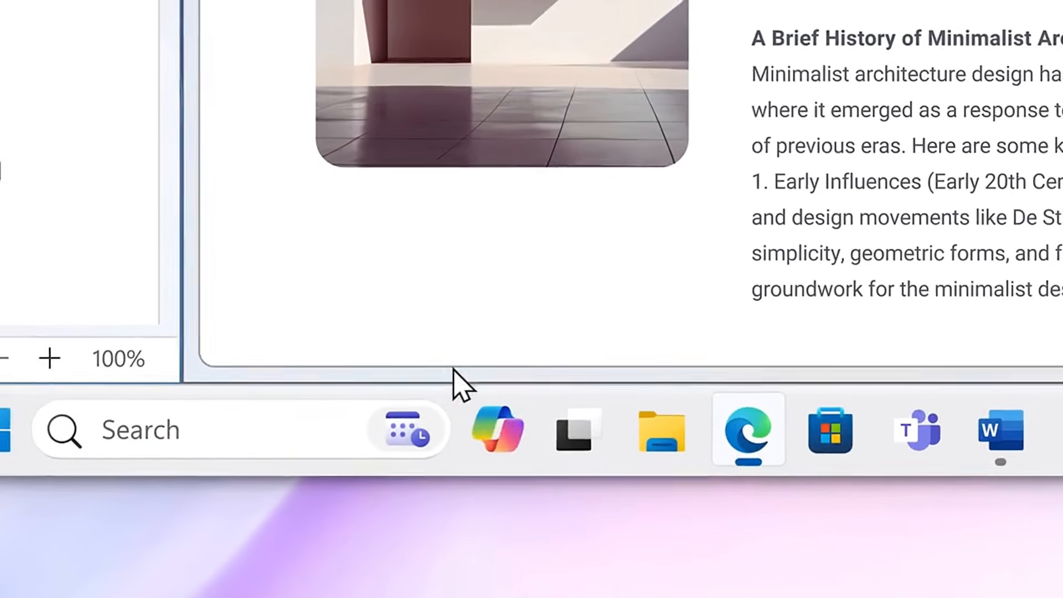
mouse_move(498, 437)
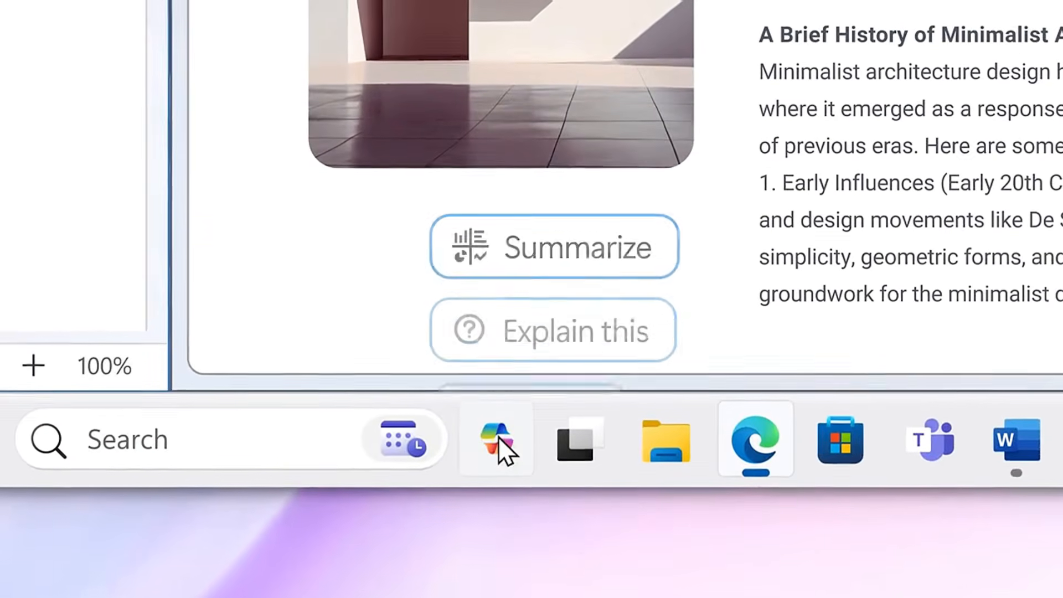
left_click(490, 224)
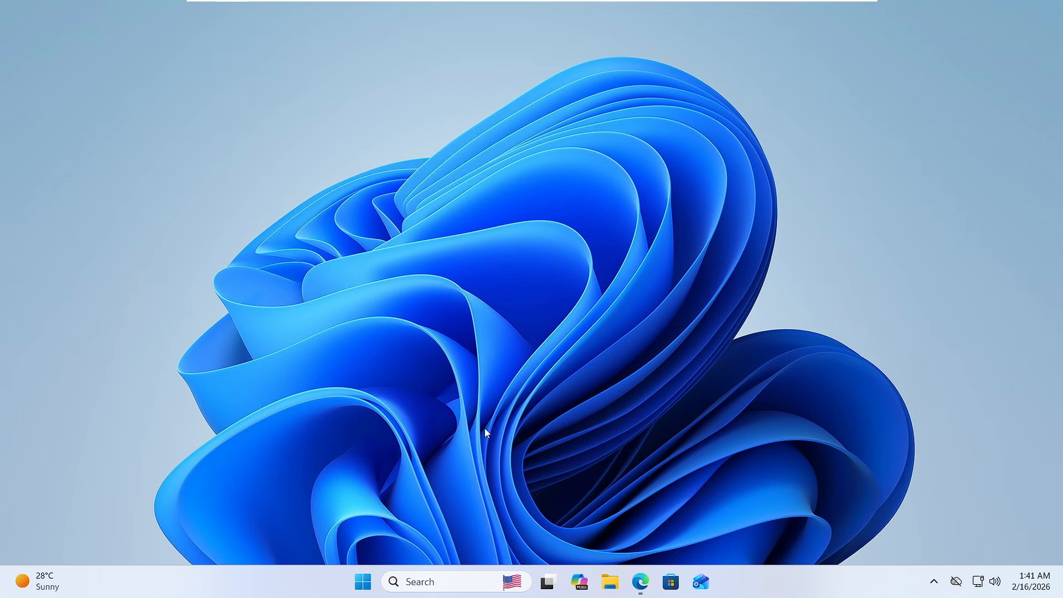
- Open Paint, look through its Copilot options such as Image Creator and Remove background, and close Paint
left_click(363, 582)
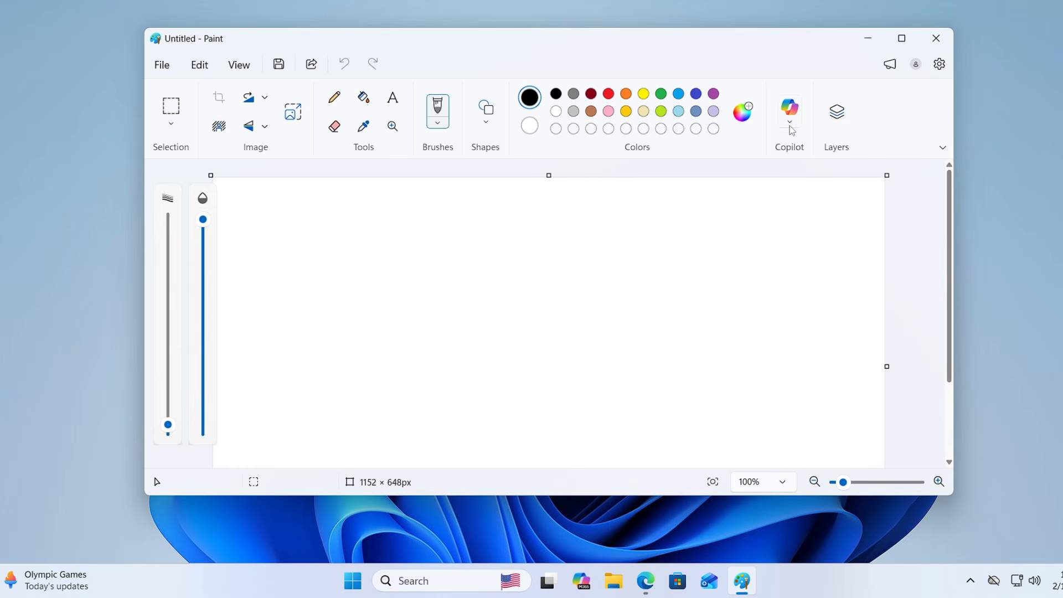
left_click(791, 124)
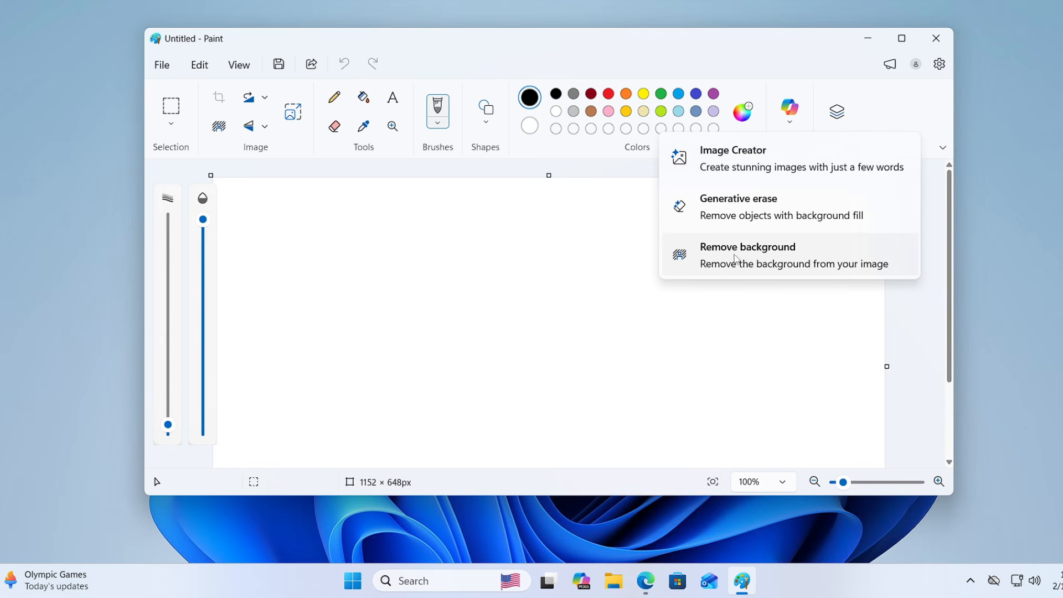
left_click(759, 77)
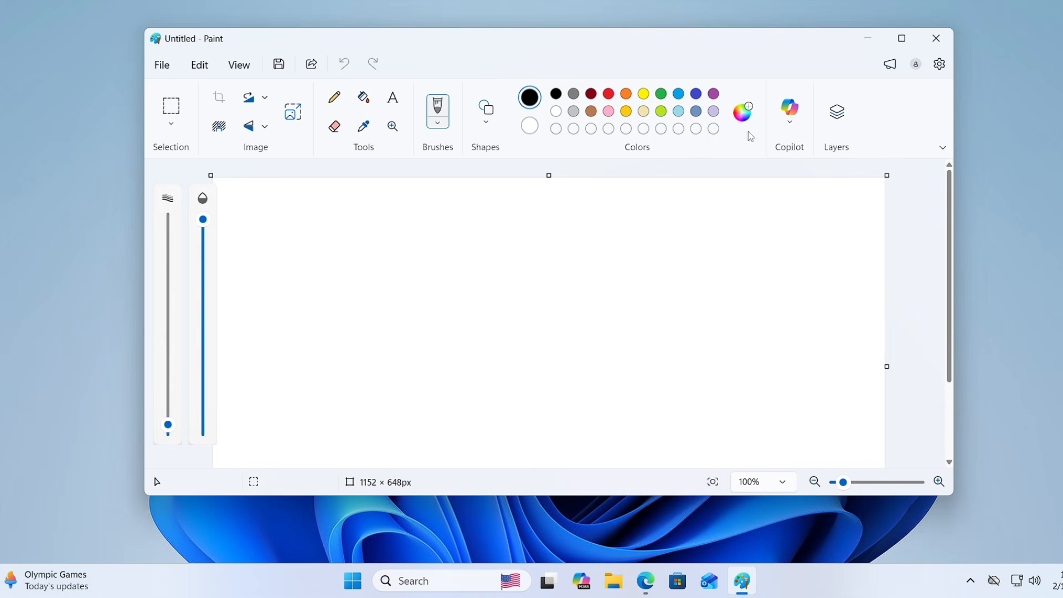
left_click(933, 34)
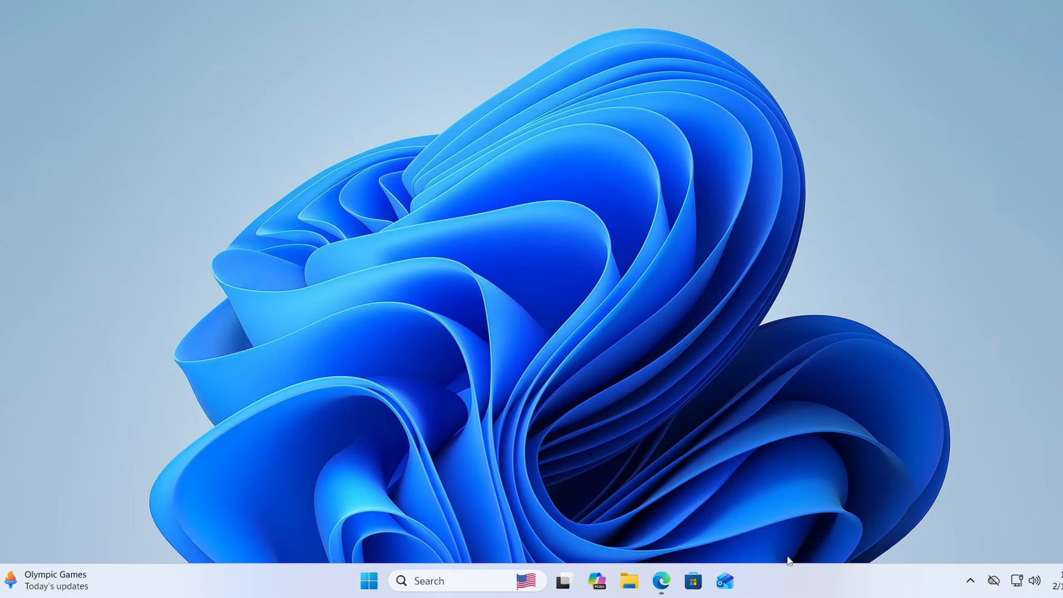
- Open Task Manager, check the CPU performance graph, and close it
right_click(796, 573)
left_click(825, 523)
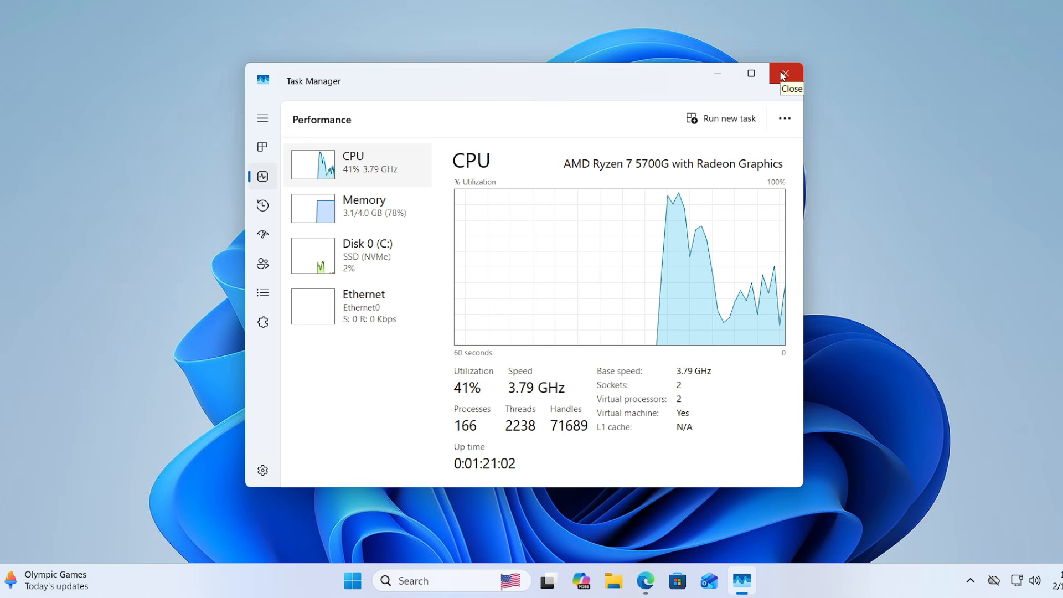
left_click(783, 75)
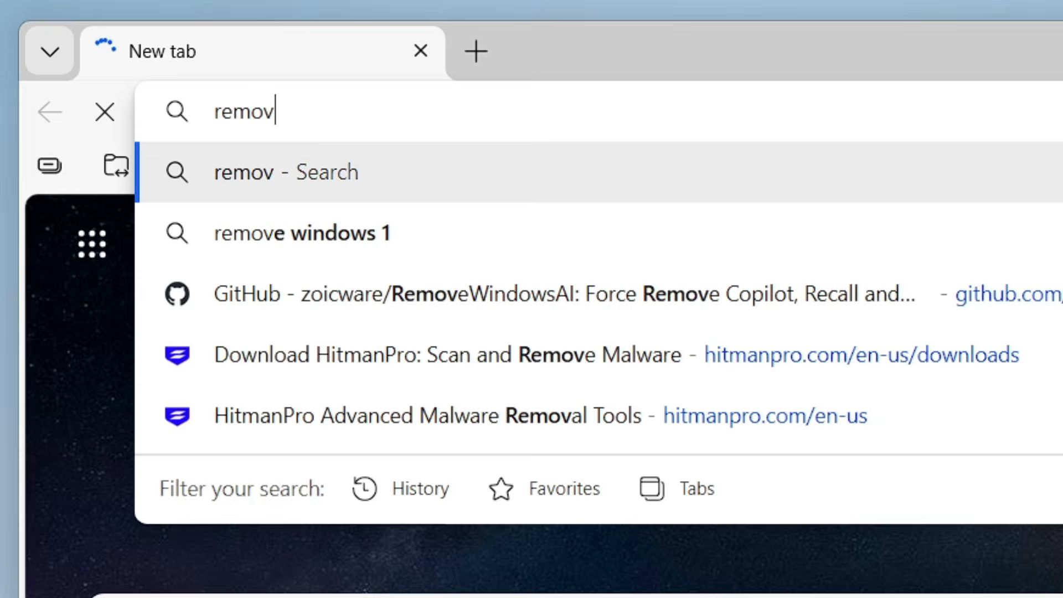
- In Microsoft Edge, search the web for "removewindows11ai" and open the GitHub repository removewindowsai from the results
type("ewindows11")
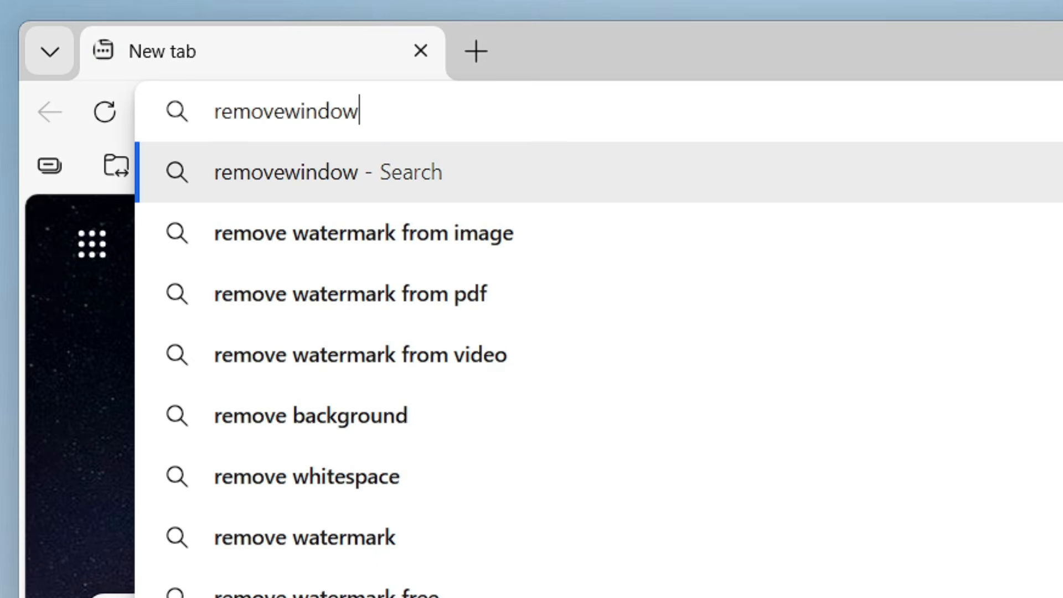
type("ai")
key("Return")
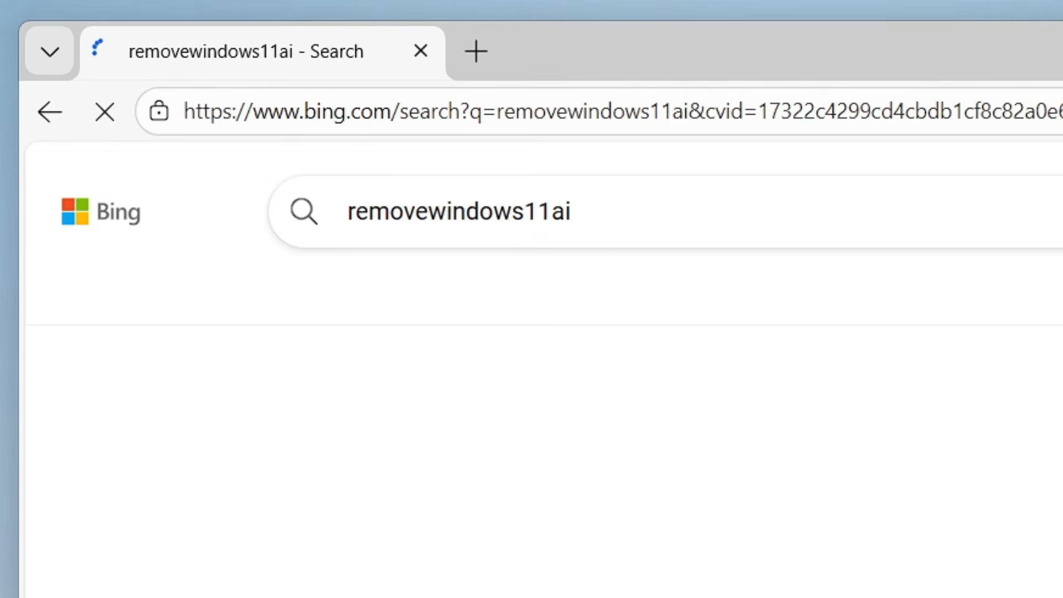
scroll(338, 222, "down", 3)
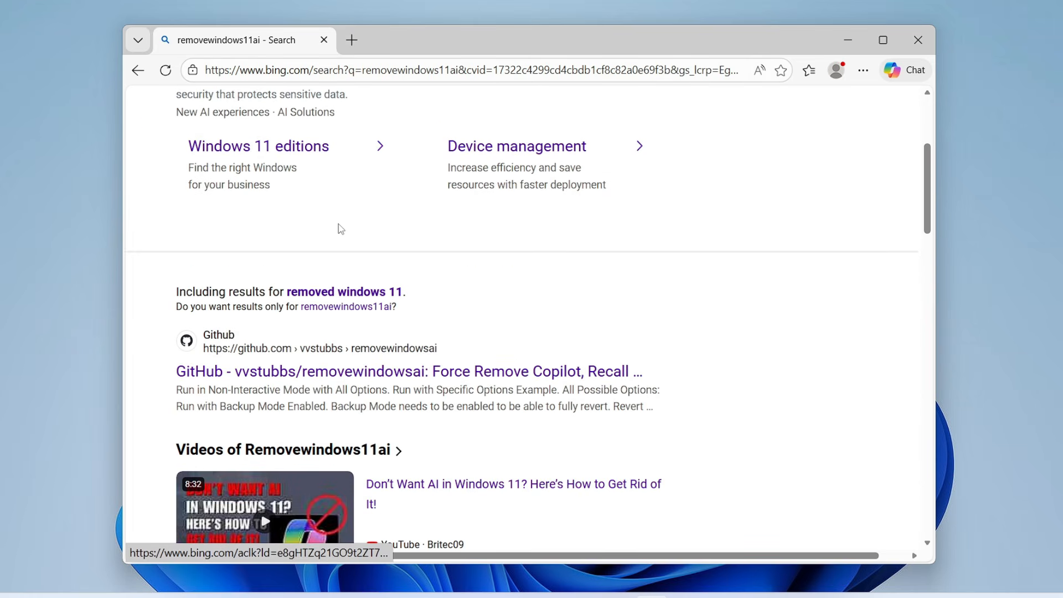
scroll(298, 332, "down", 1)
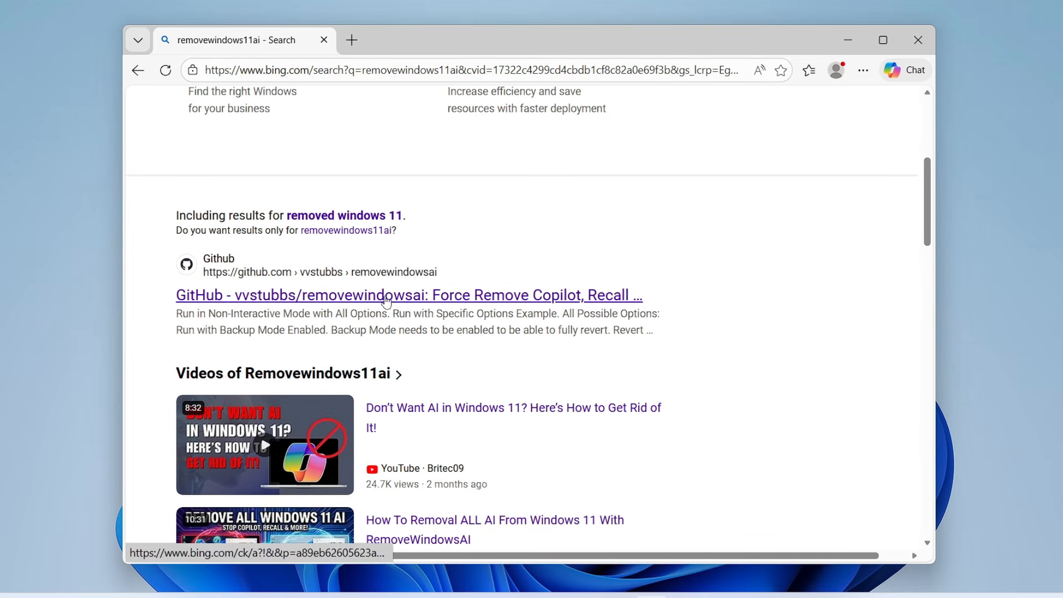
left_click(273, 303)
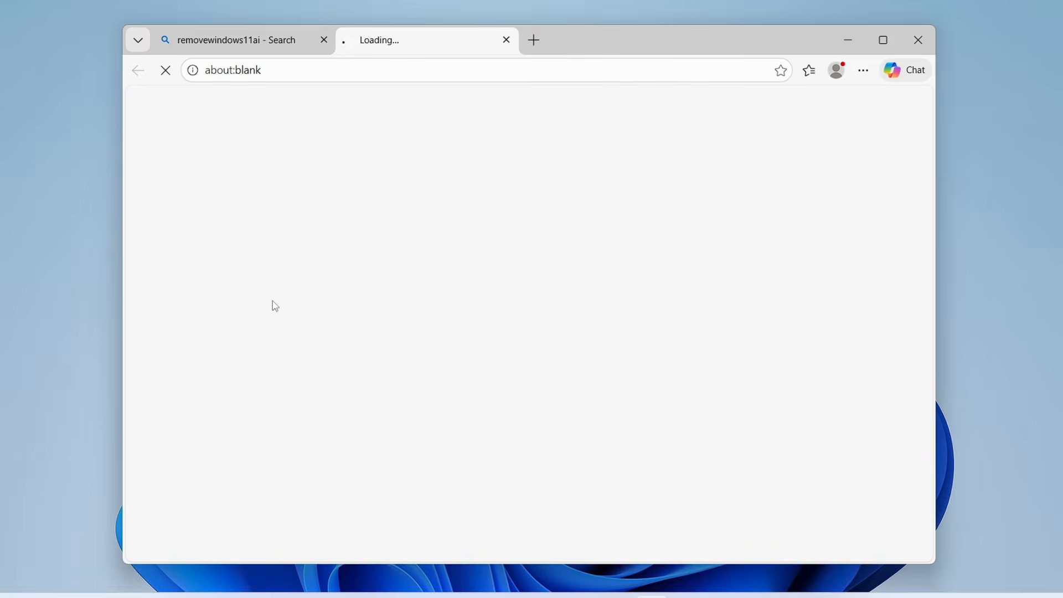
- Read the repository's file list and README introduction, down to the Script Features section
scroll(277, 311, "down", 1)
scroll(276, 313, "down", 2)
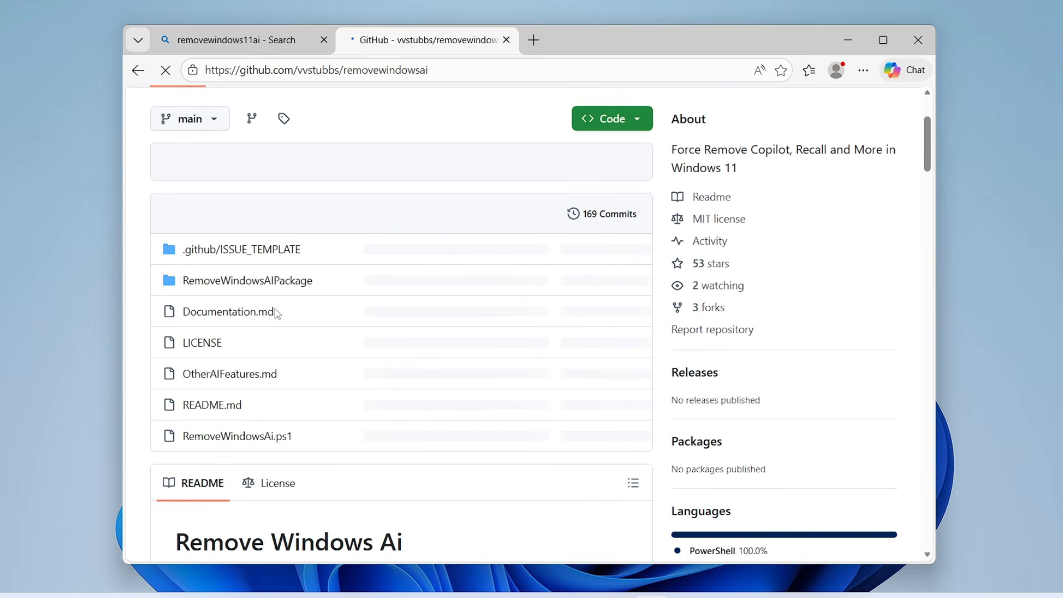
scroll(276, 314, "down", 3)
scroll(277, 316, "down", 5)
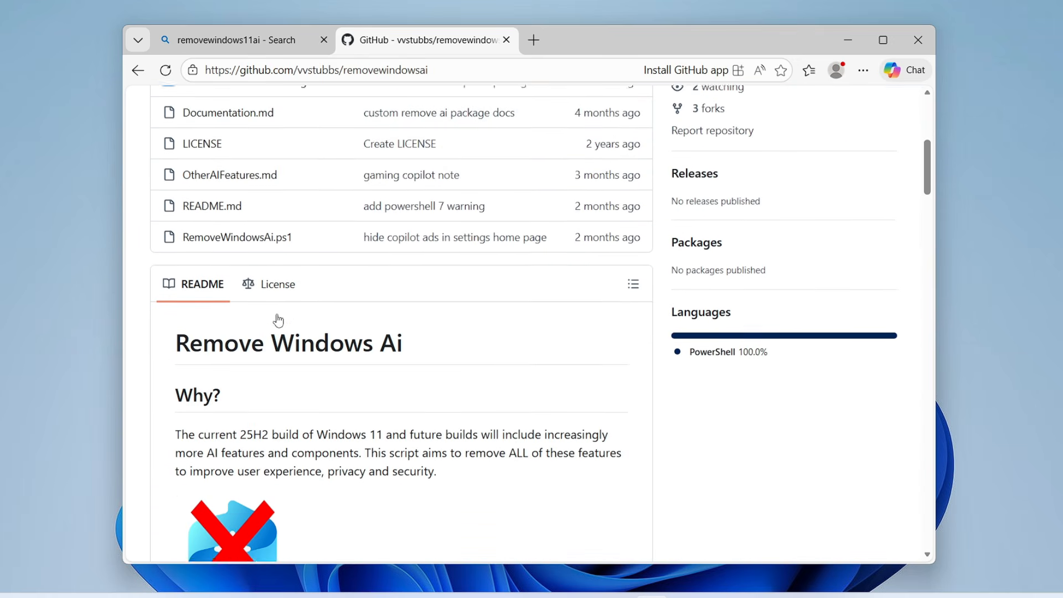
scroll(280, 321, "up", 1)
scroll(280, 321, "down", 1)
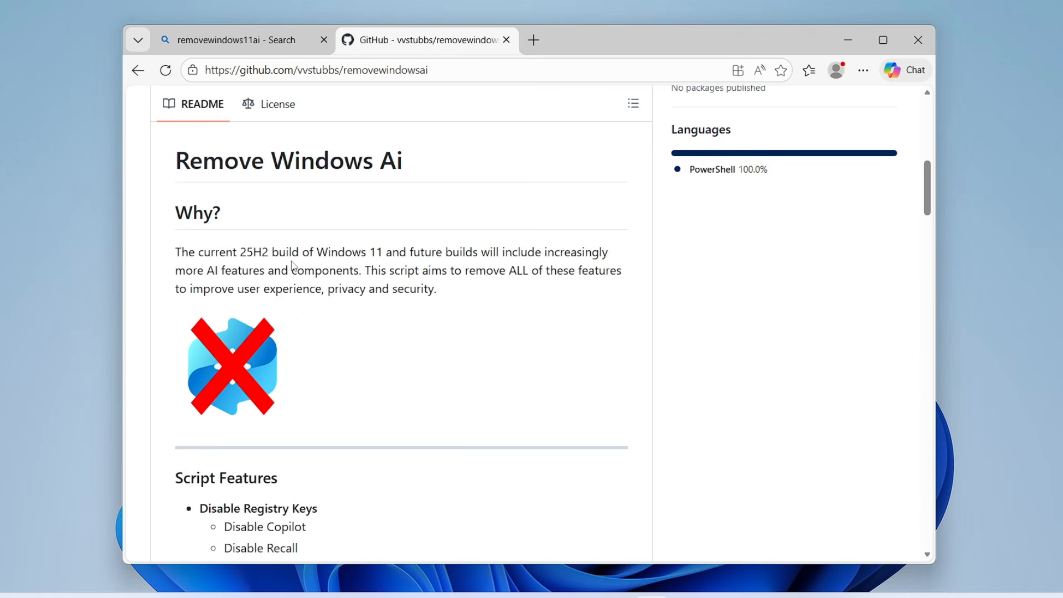
scroll(293, 265, "down", 2)
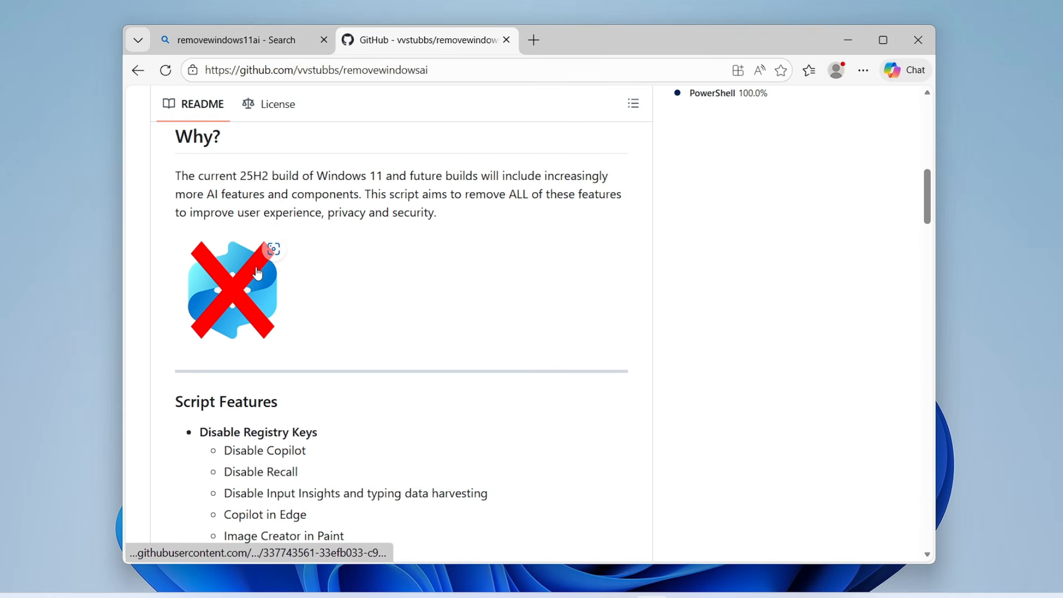
scroll(257, 274, "down", 4)
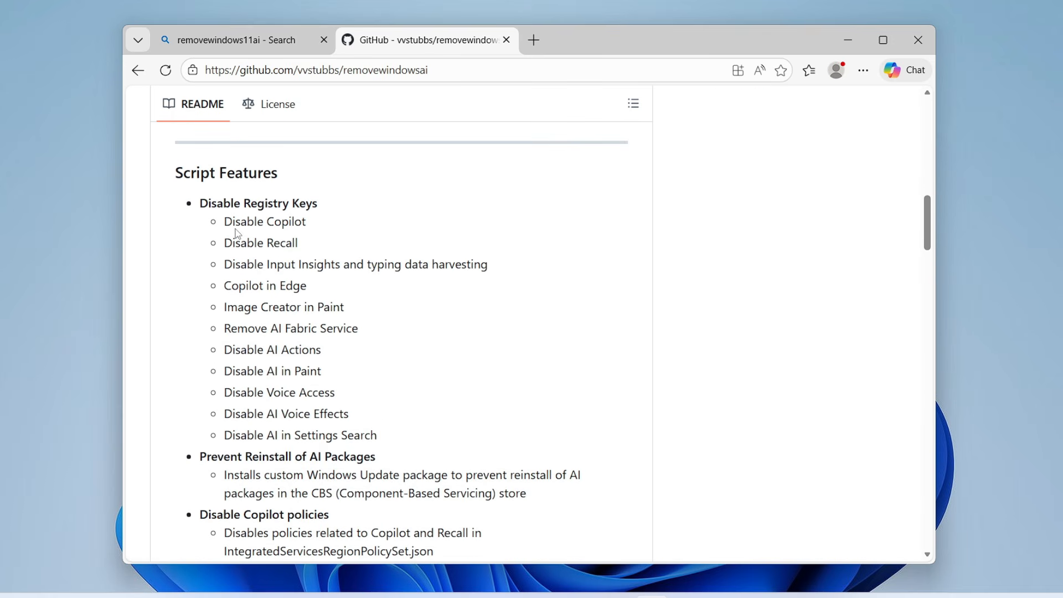
- Review the features listed under Disable Registry Keys, including Recall, input insights, Copilot in Edge, Image Creator in Paint and Settings Search
left_click_drag(232, 222, 248, 259)
left_click_drag(324, 265, 429, 268)
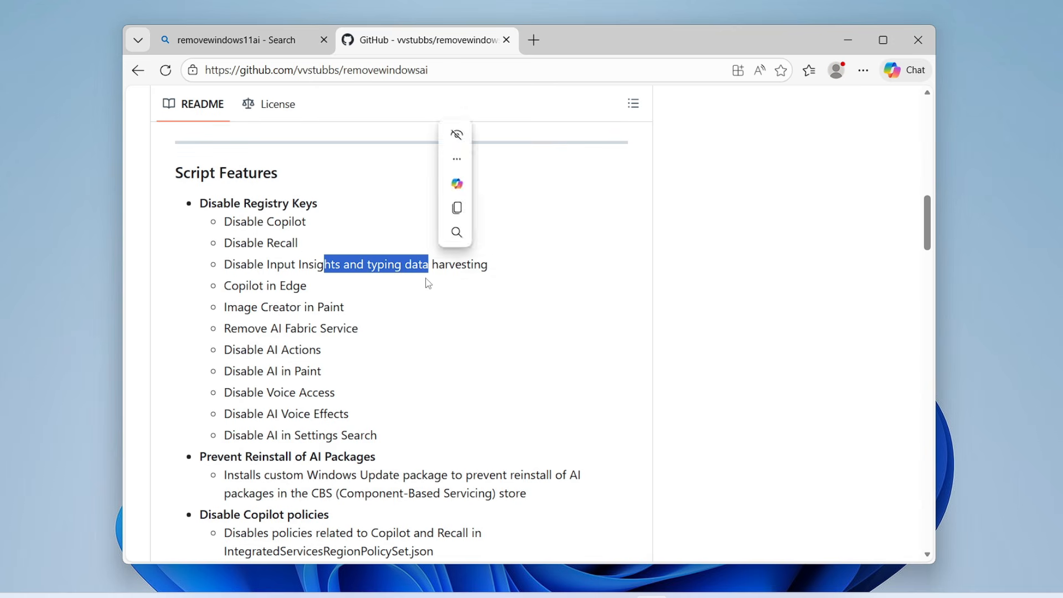
left_click(428, 283)
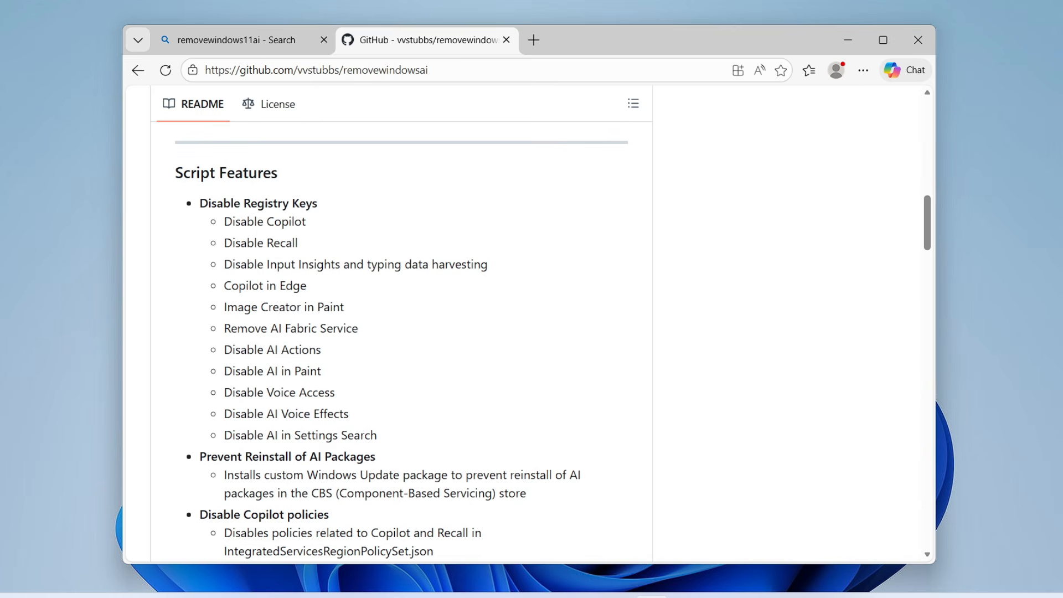
left_click_drag(323, 288, 246, 285)
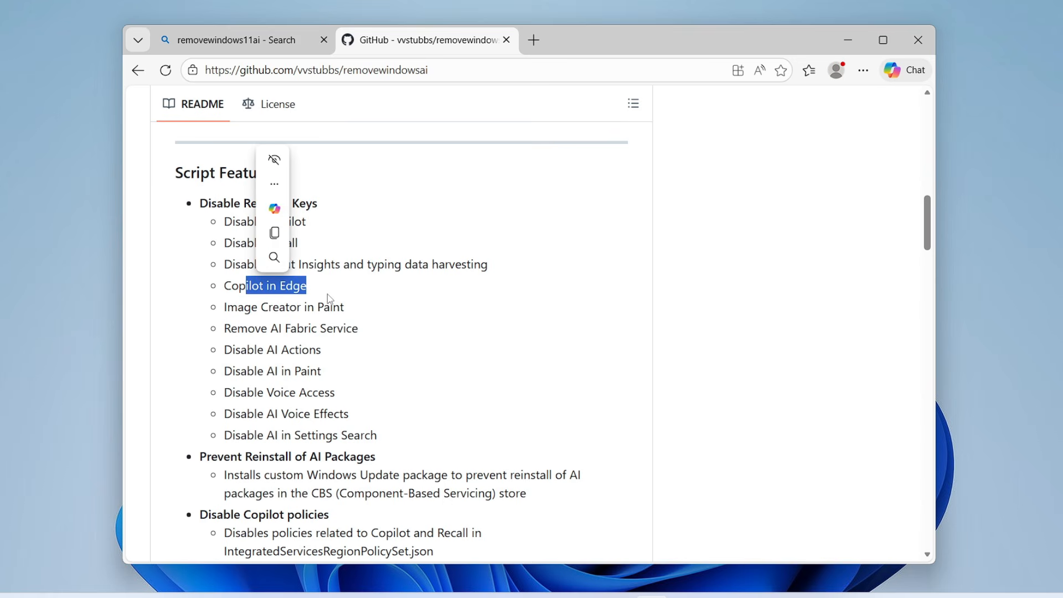
mouse_move(346, 310)
left_mouse_down()
mouse_move(279, 329)
mouse_move(224, 307)
left_mouse_up()
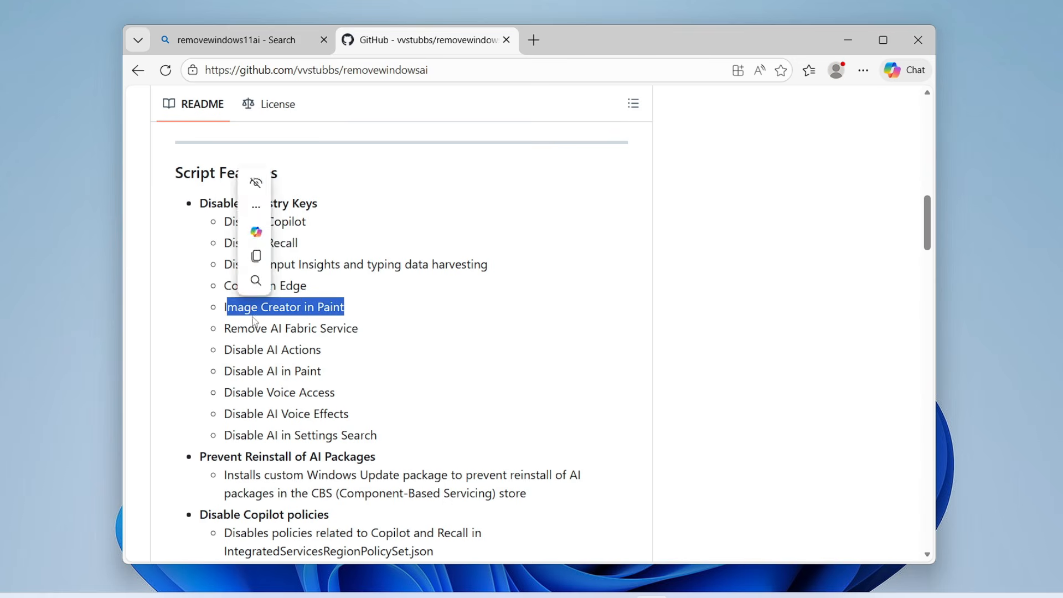
left_click_drag(377, 436, 264, 436)
- Copy the Launch with UI command from the README's How to Use section
scroll(551, 313, "down", 10)
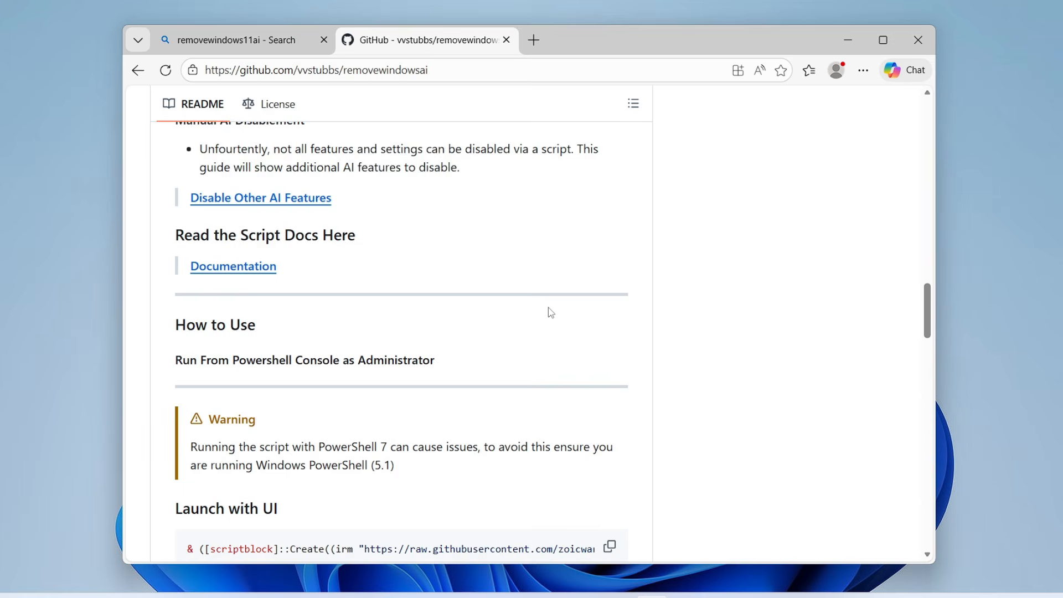
scroll(551, 313, "down", 3)
scroll(551, 313, "down", 3)
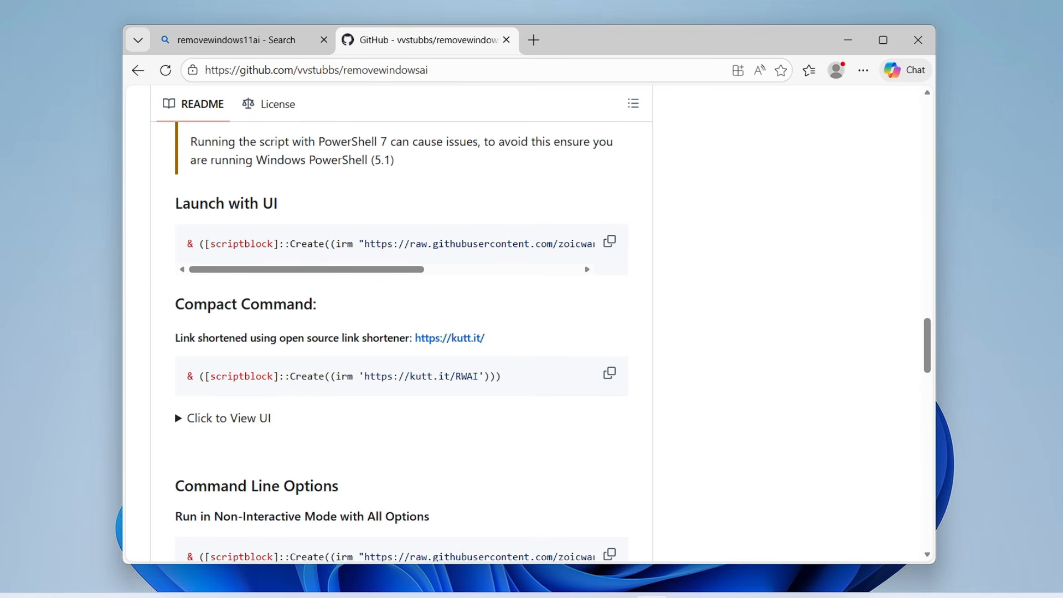
left_click(610, 244)
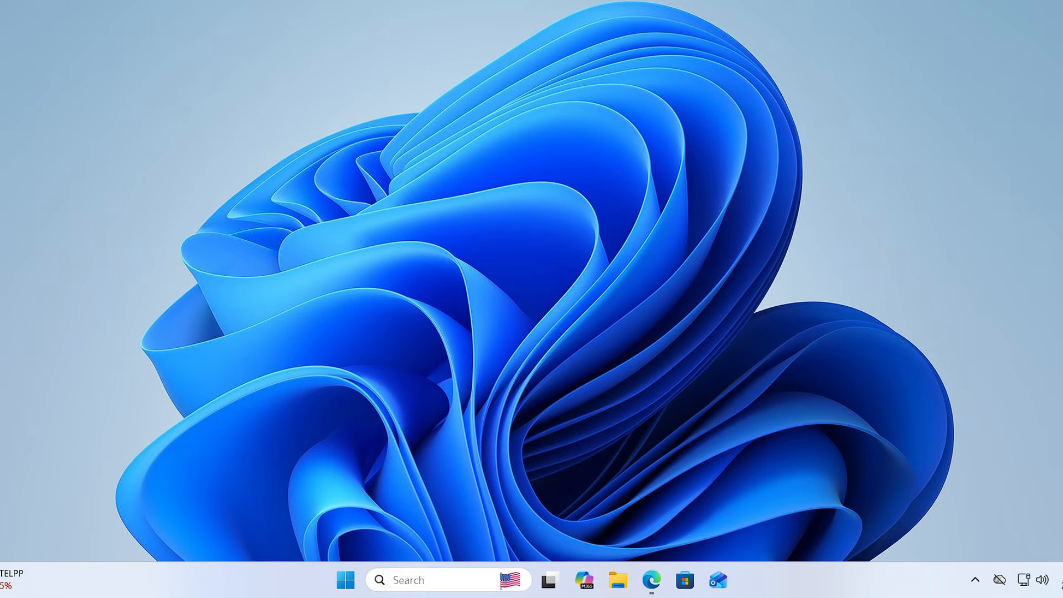
- Open Windows PowerShell as administrator and allow it to make changes to the device
key("super")
type("powershe")
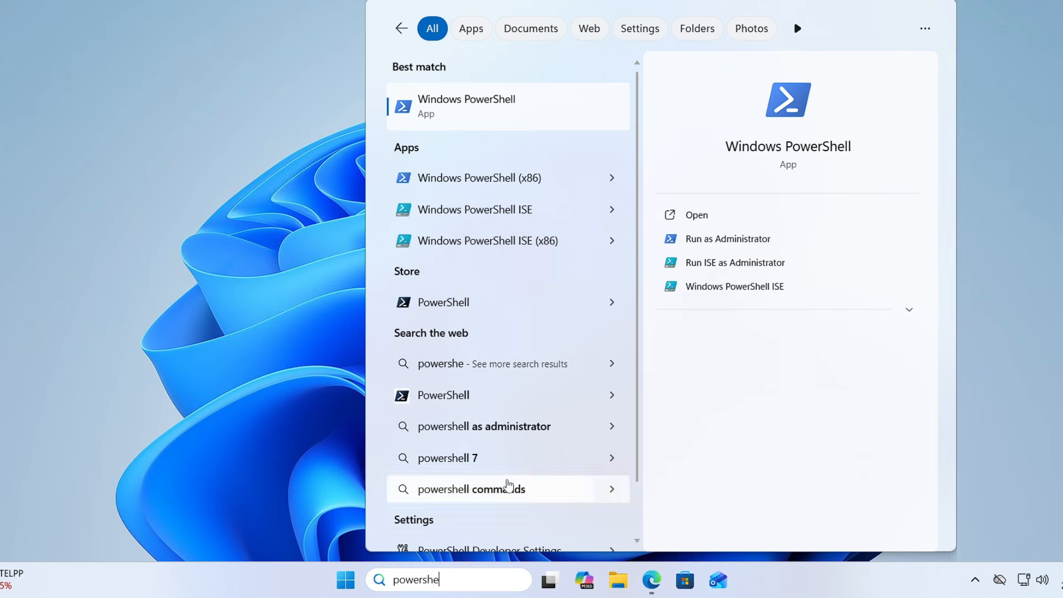
left_click(719, 240)
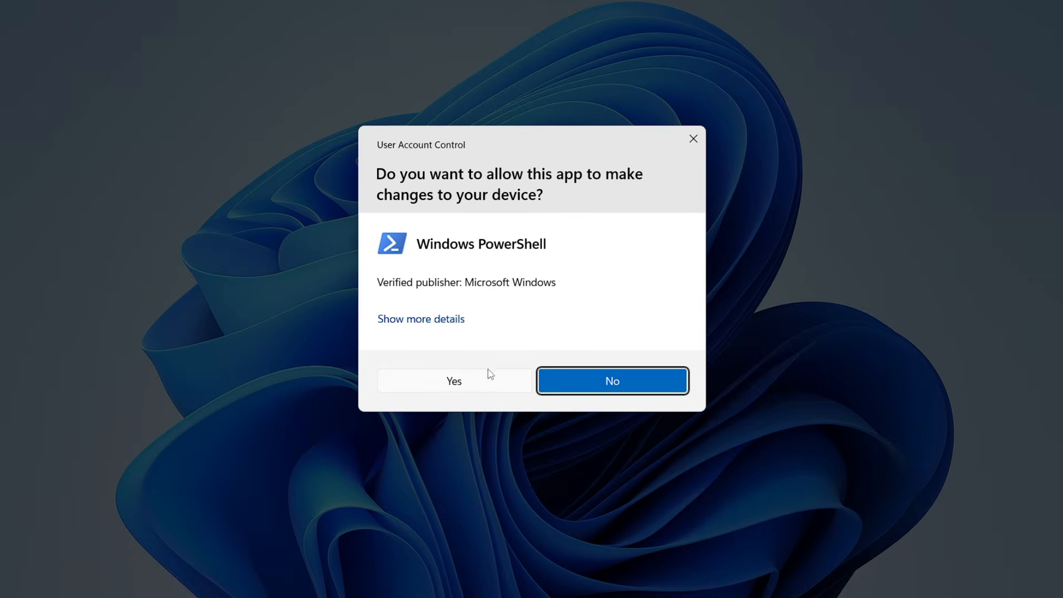
left_click(487, 372)
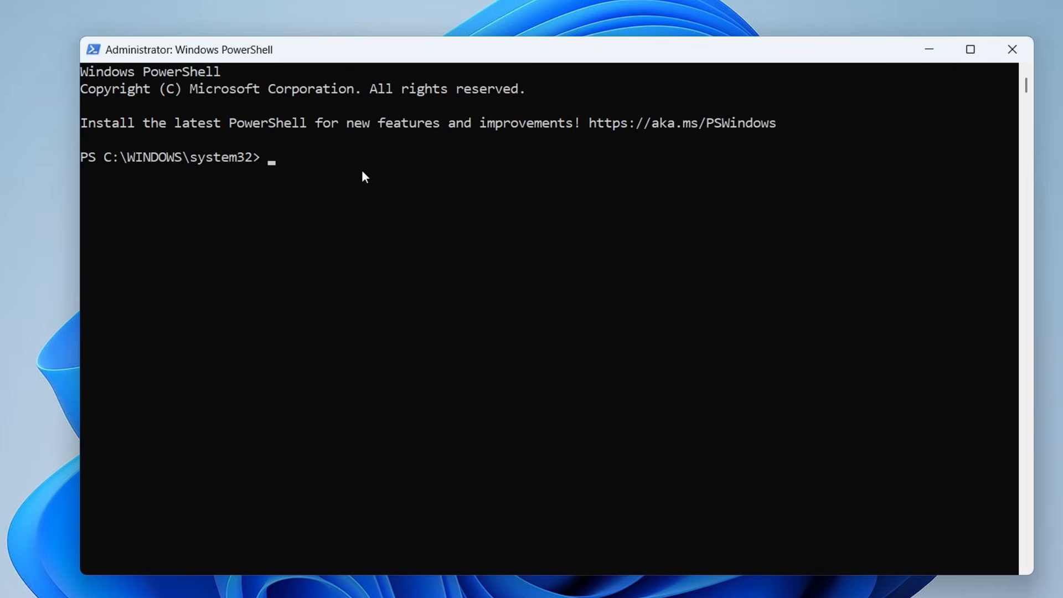
- Run the copied command in PowerShell to launch Remove Windows AI, minimize the console, and reposition the tool's window
key("ctrl+v")
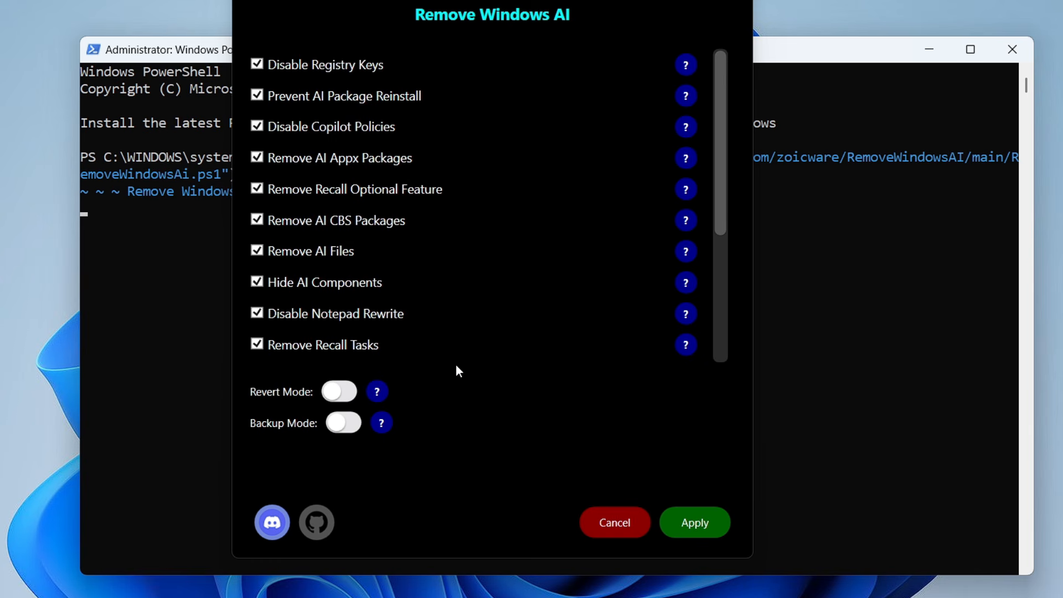
left_click(930, 49)
left_click_drag(609, 33, 722, 34)
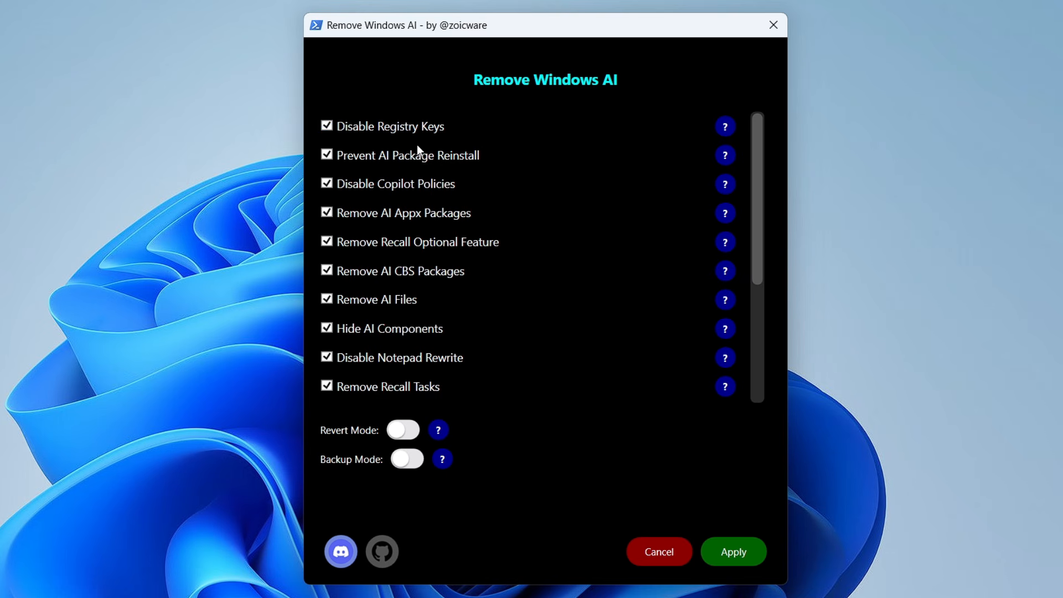
- Read the descriptions of the Disable Registry Keys and Disable Copilot Policies options, closing each one
left_click(725, 127)
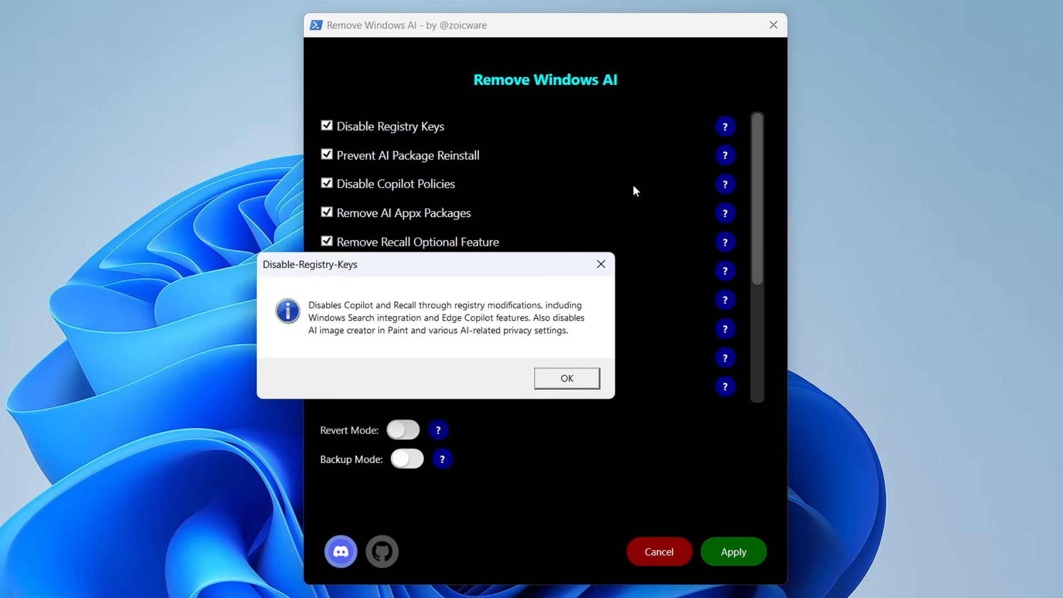
left_click(562, 382)
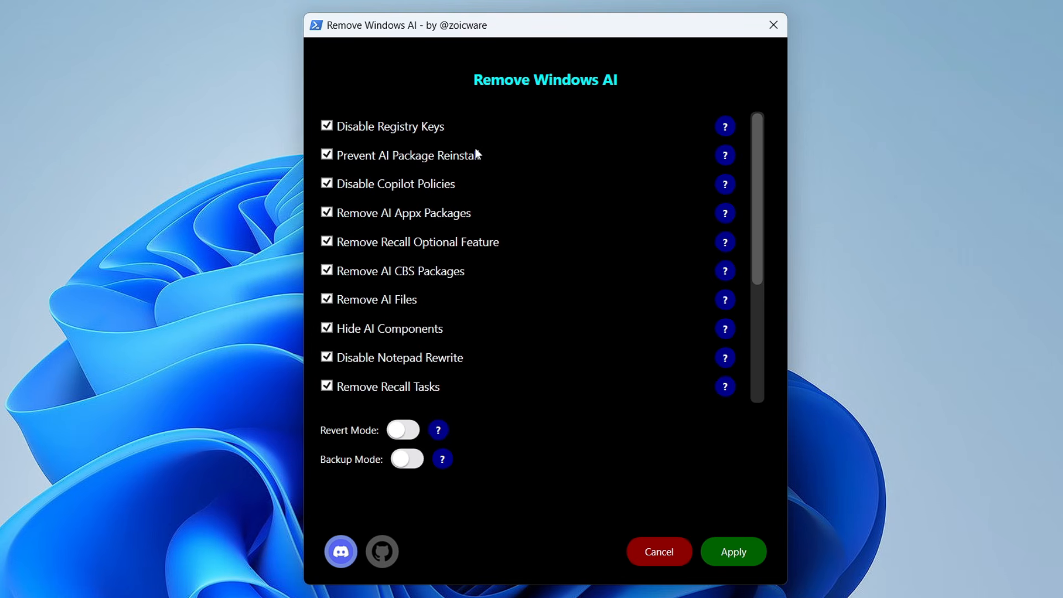
left_click(726, 184)
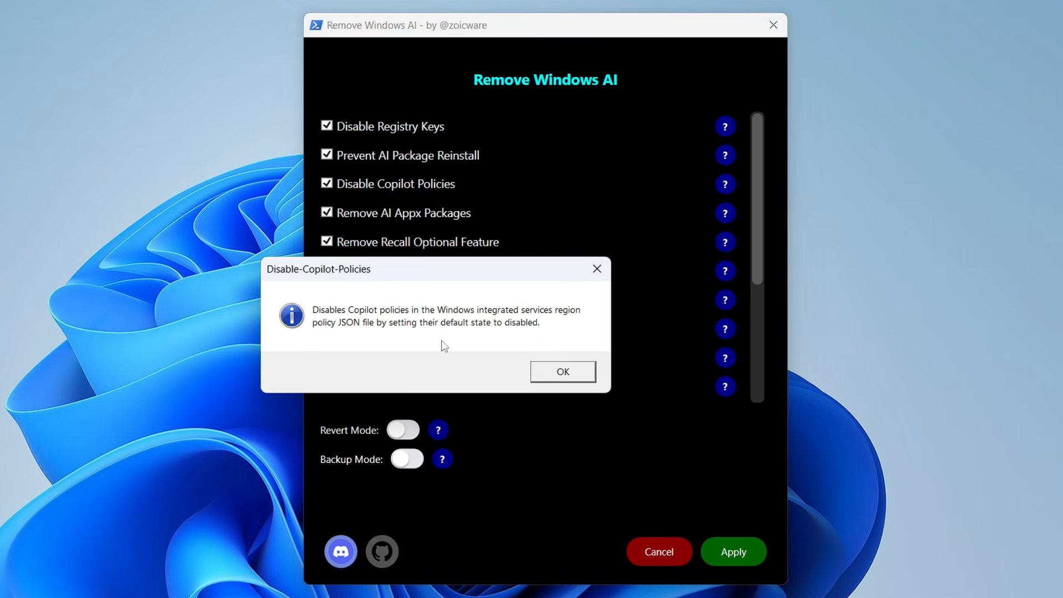
left_click(559, 372)
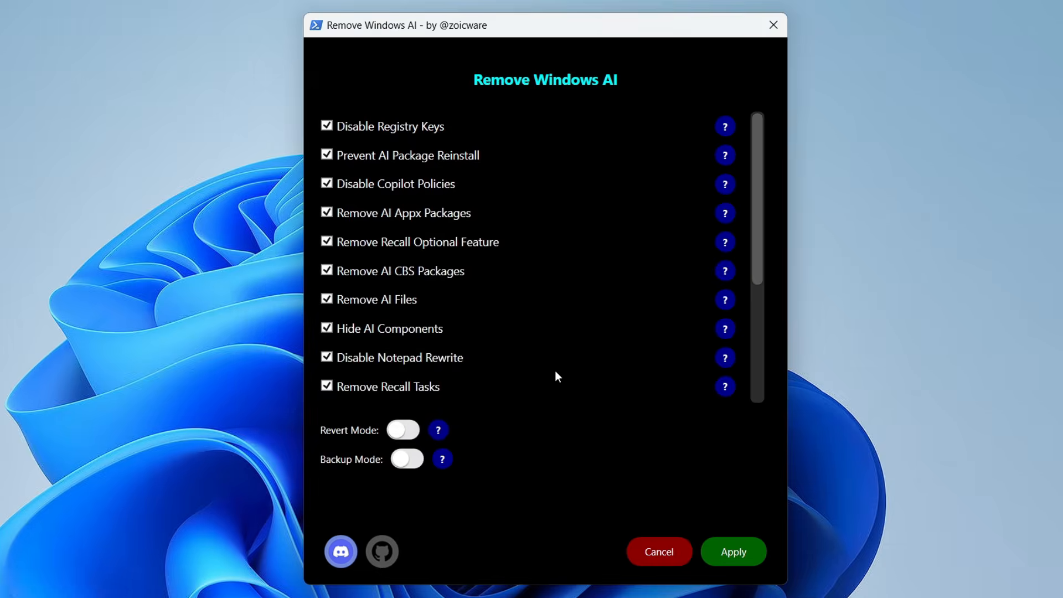
- Turn on Backup Mode and read its explanation
left_click(406, 469)
left_click(443, 461)
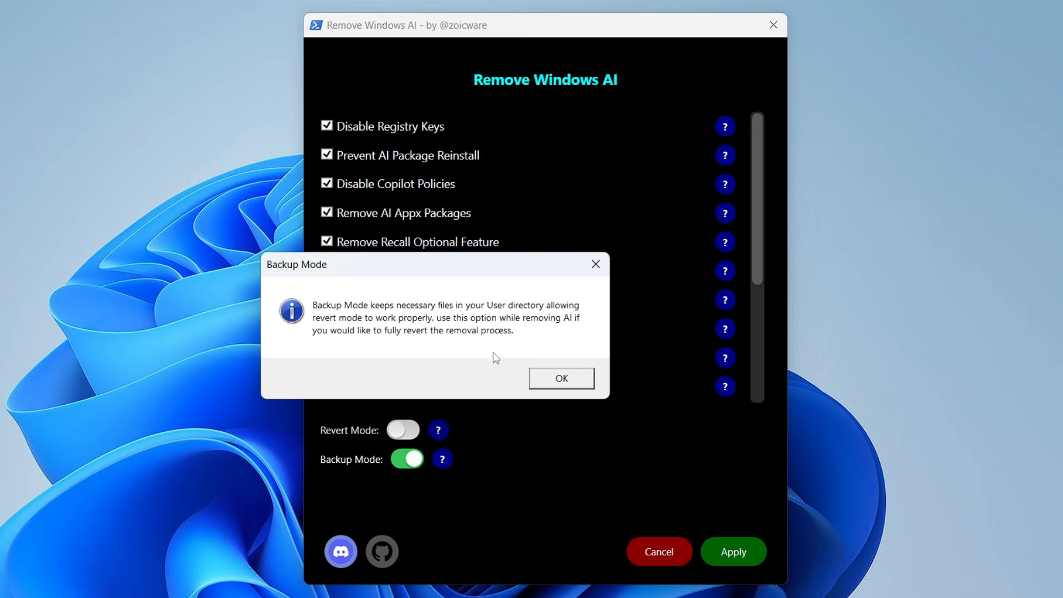
left_click(560, 382)
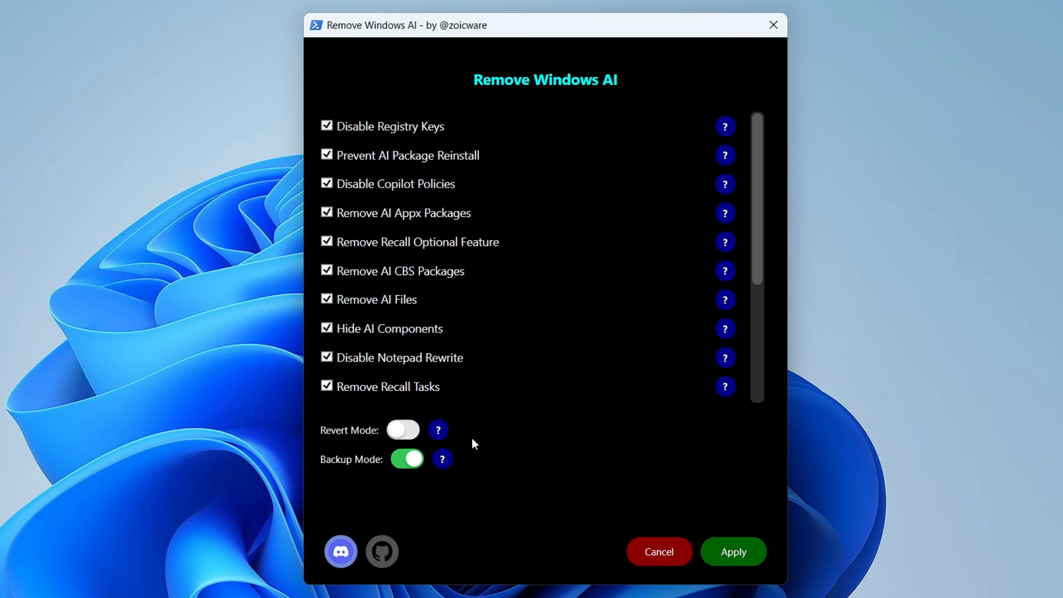
- Start the AI removal with all listed options checked, Backup Mode on and Revert Mode off
left_click(401, 437)
left_click(407, 460)
left_click(327, 271)
left_click(728, 556)
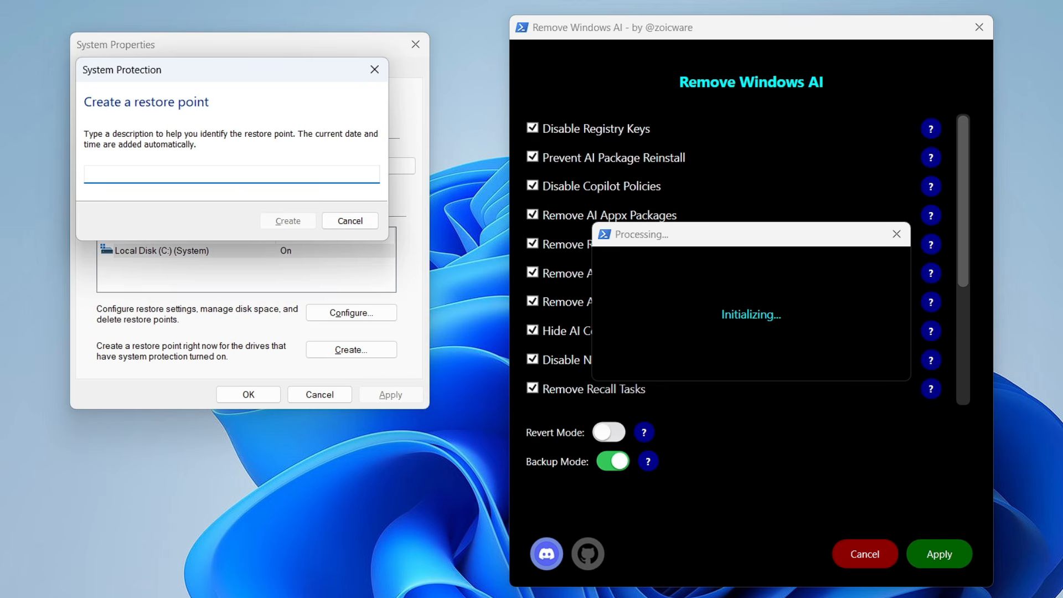
- Create a system restore point described as REMOVING AI and close System Properties
type("REMOVING AI")
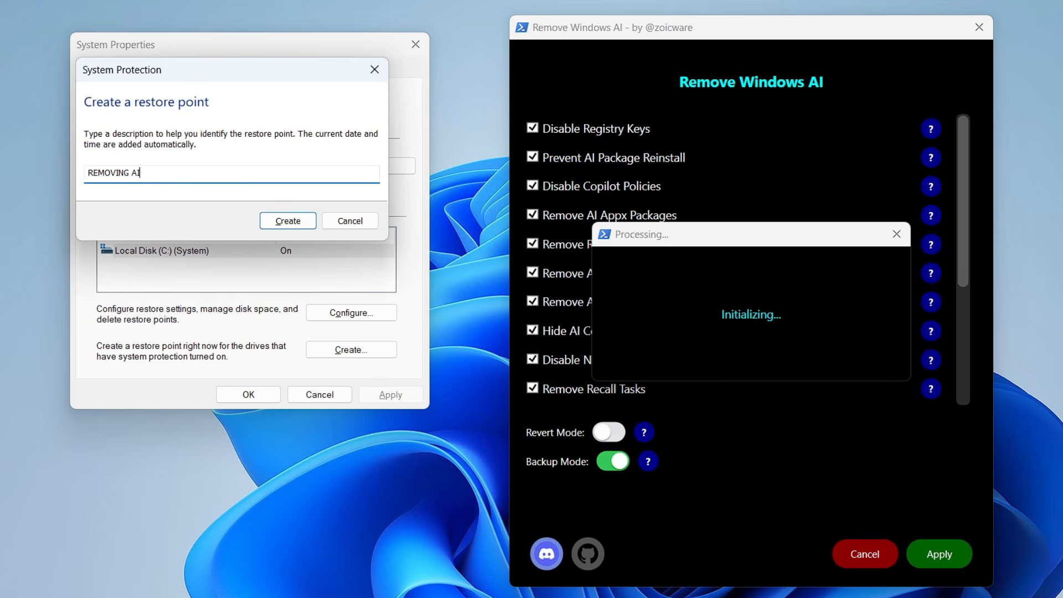
left_click(288, 220)
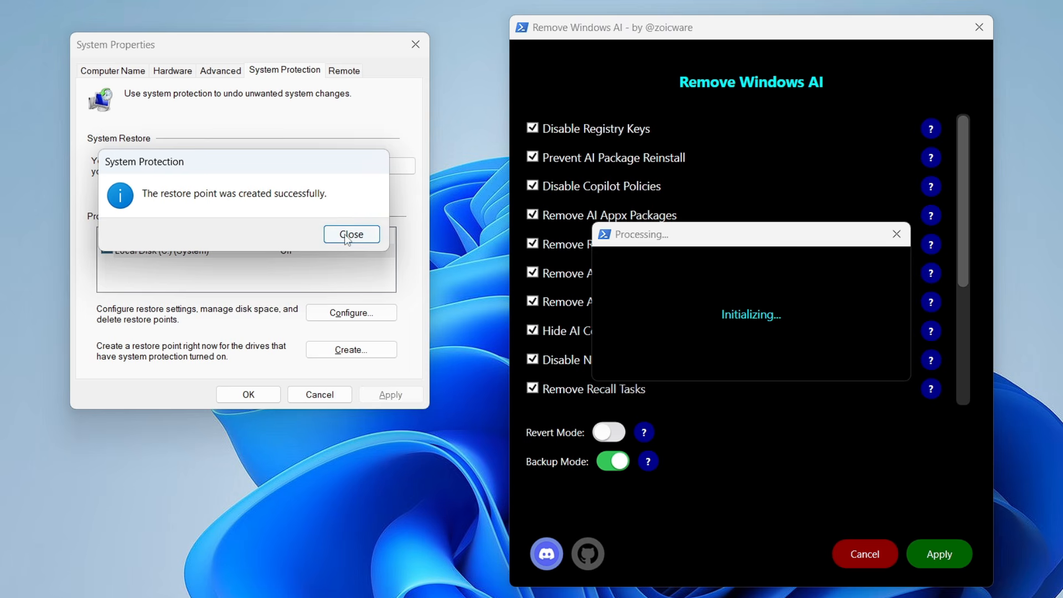
left_click(359, 241)
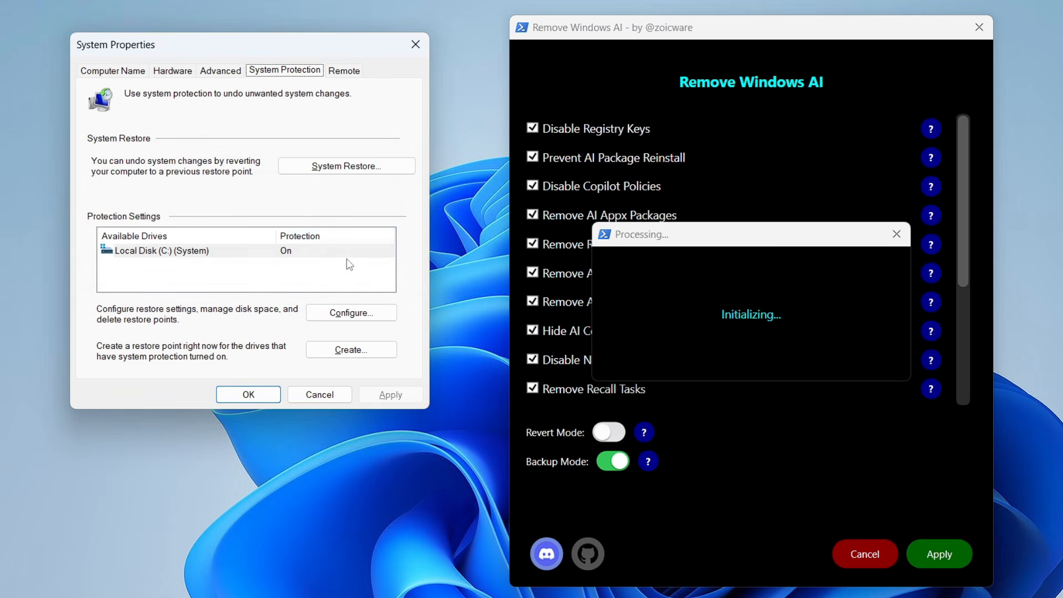
left_click(260, 395)
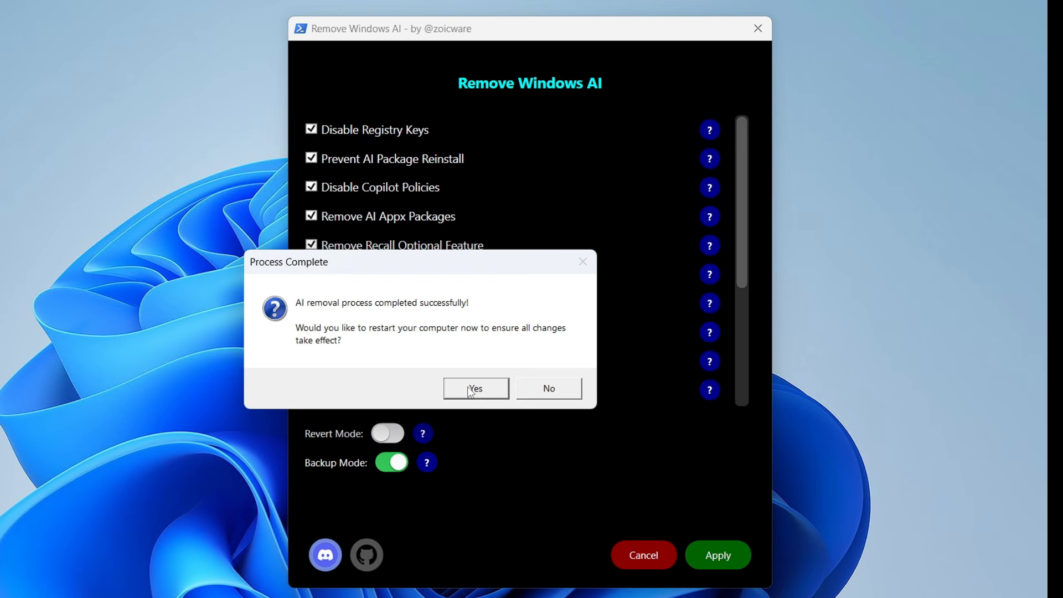
- Restart the computer to finish applying the AI removal changes
left_click(469, 390)
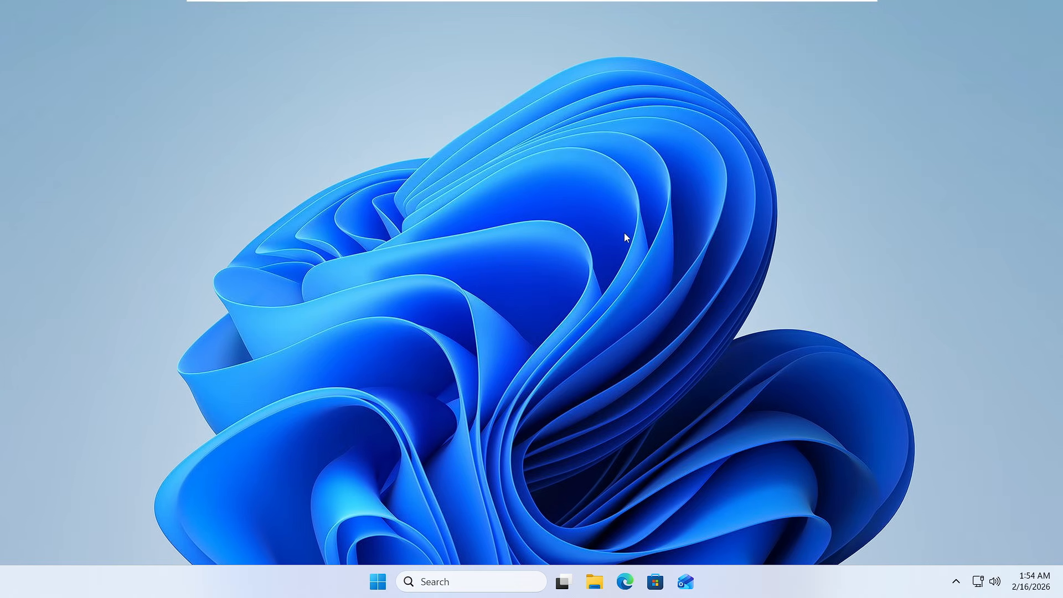
- Check the desktop's options and the hidden system tray icons for leftover AI features
right_click(623, 232)
left_click(690, 470)
left_click(934, 581)
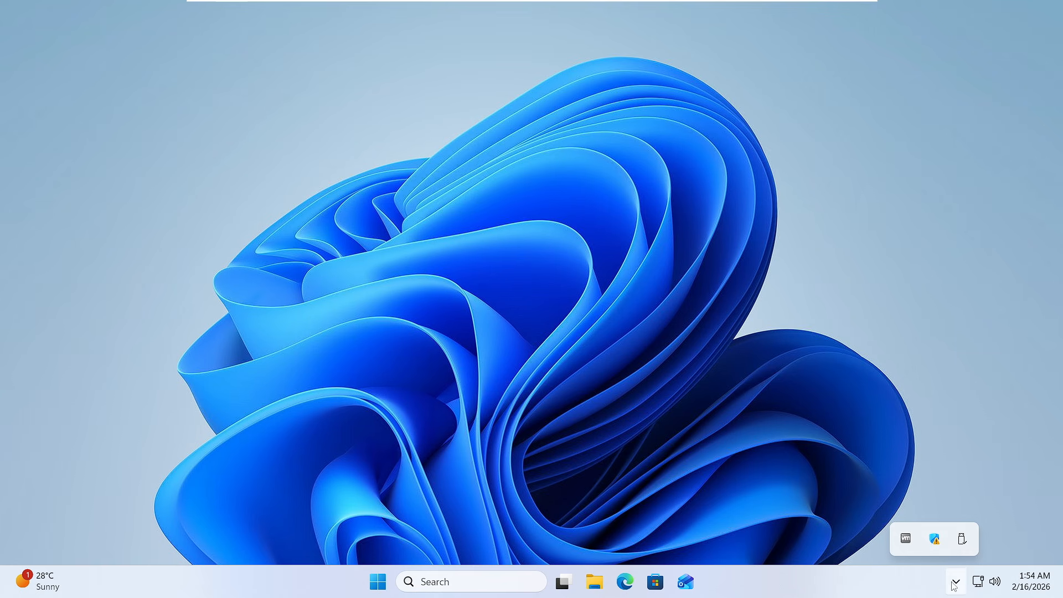
left_click(955, 582)
left_click(954, 582)
left_click(954, 582)
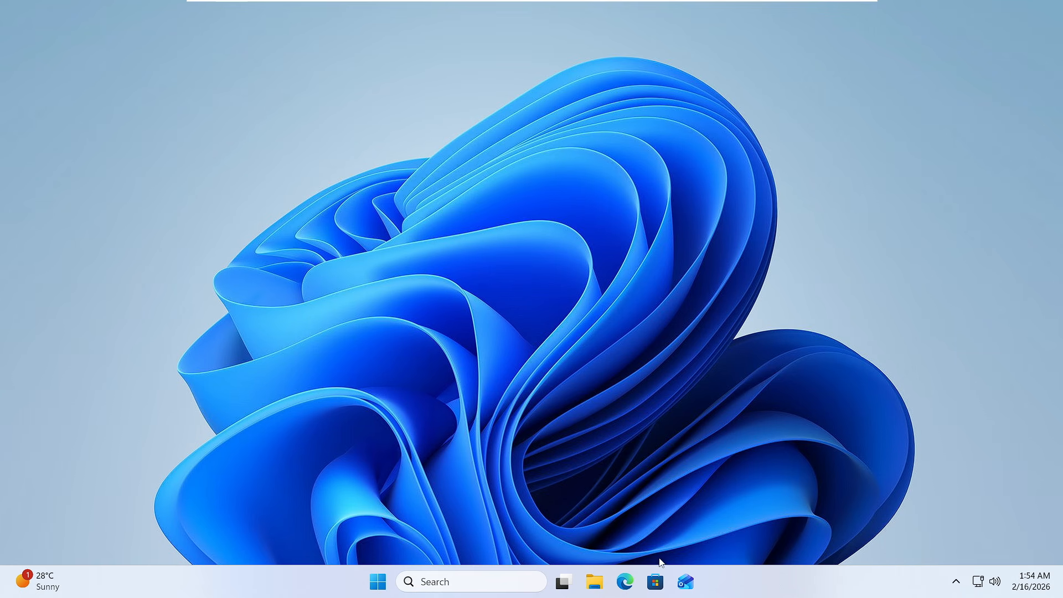
- Open Microsoft Edge to check its window for Copilot, and minimize it
left_click(625, 581)
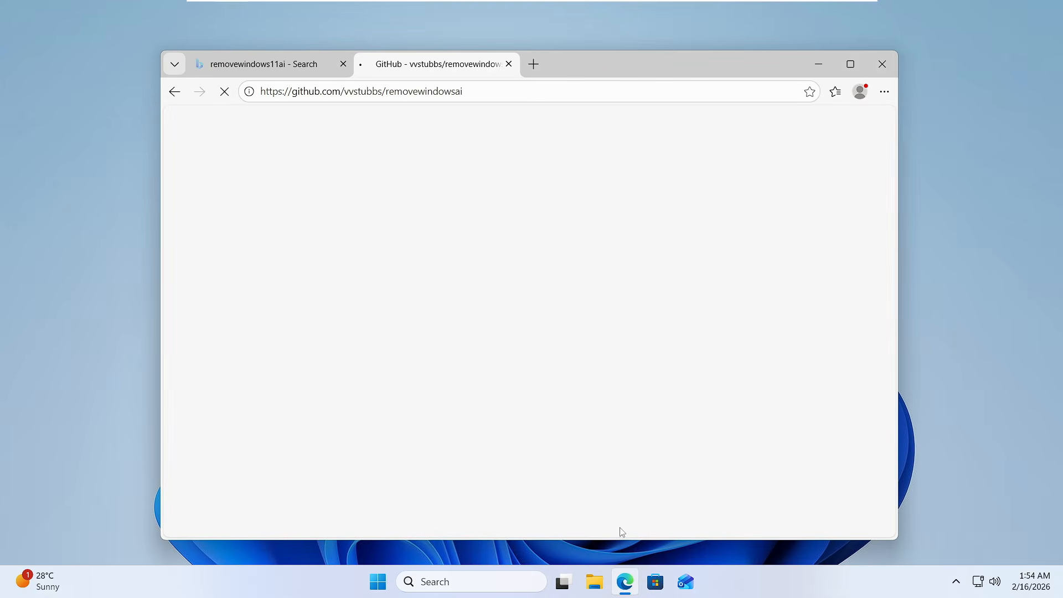
left_click(819, 65)
- Open Paint, inspect which AI tools its Copilot feature still offers, and close Paint
left_click(426, 582)
type("paint")
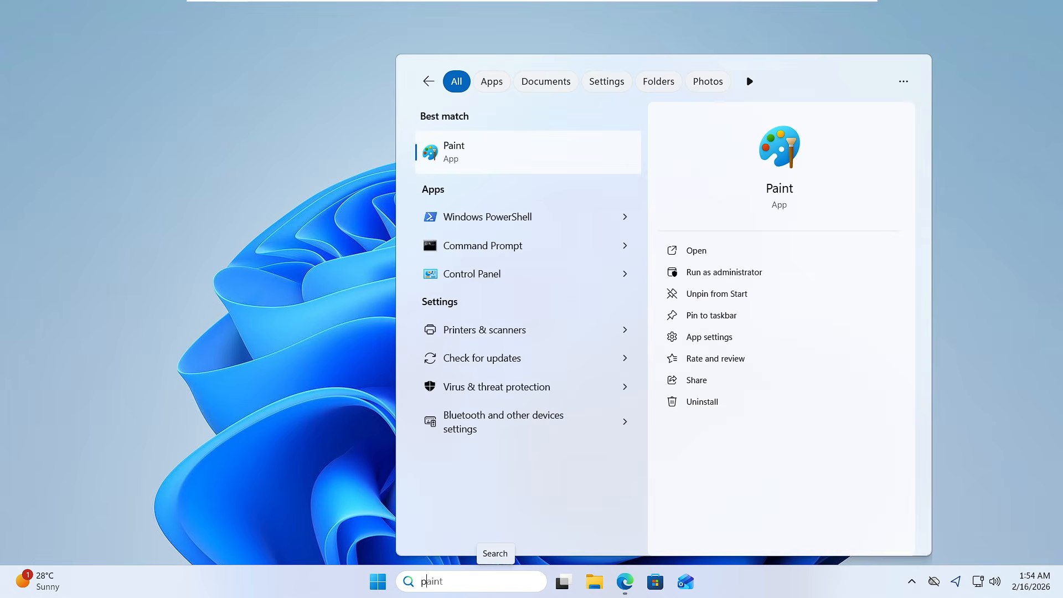
key("Return")
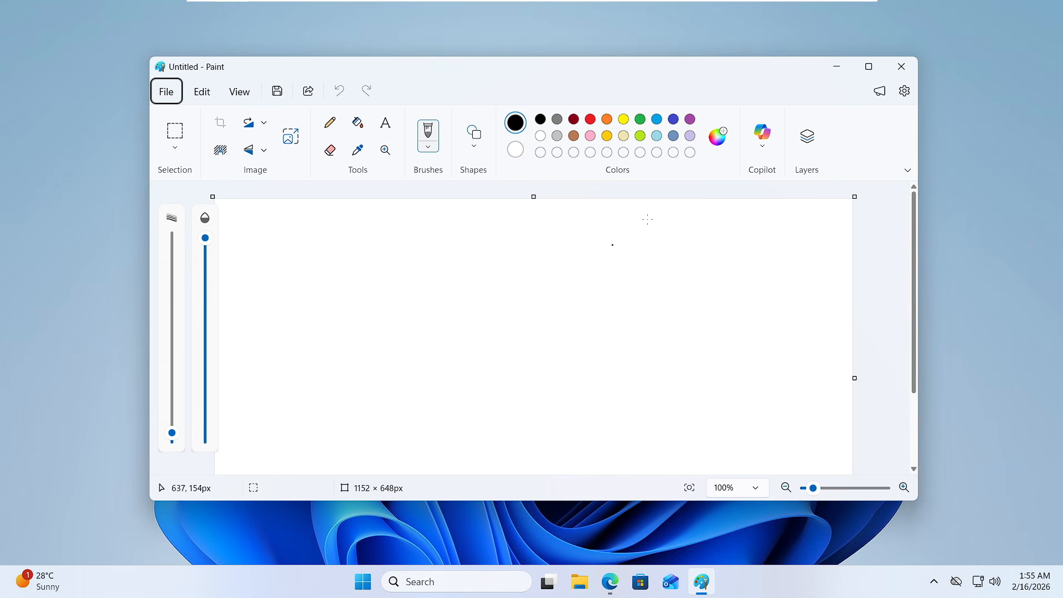
left_click(763, 145)
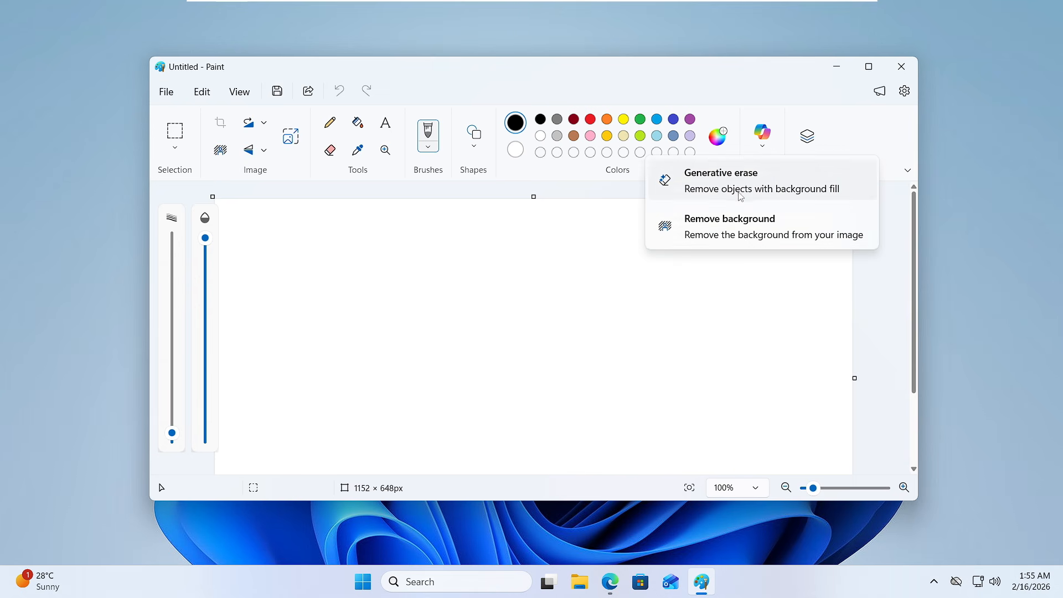
left_click(803, 93)
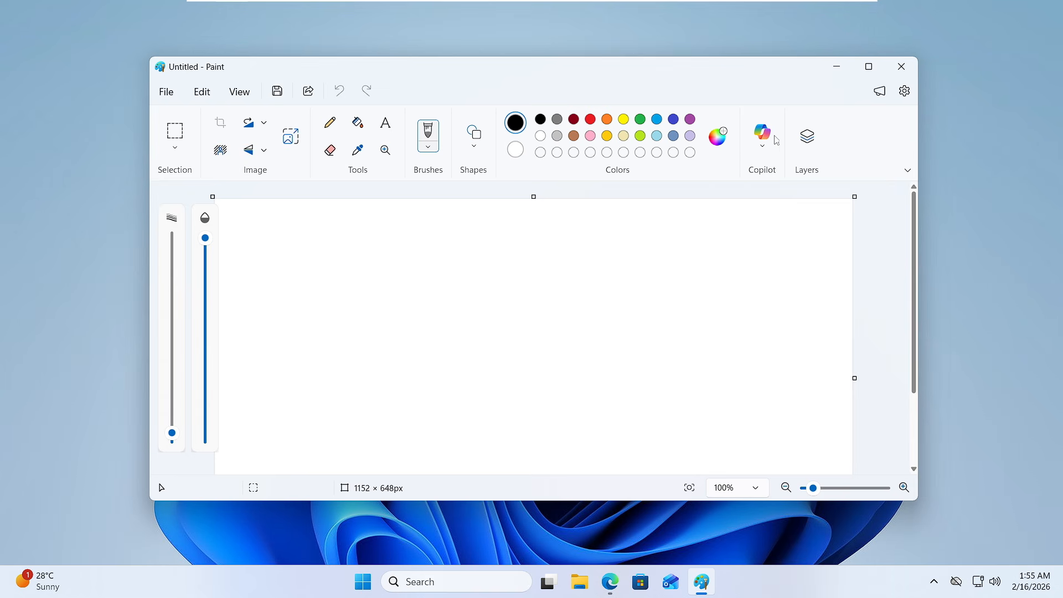
left_click(765, 150)
left_click(819, 97)
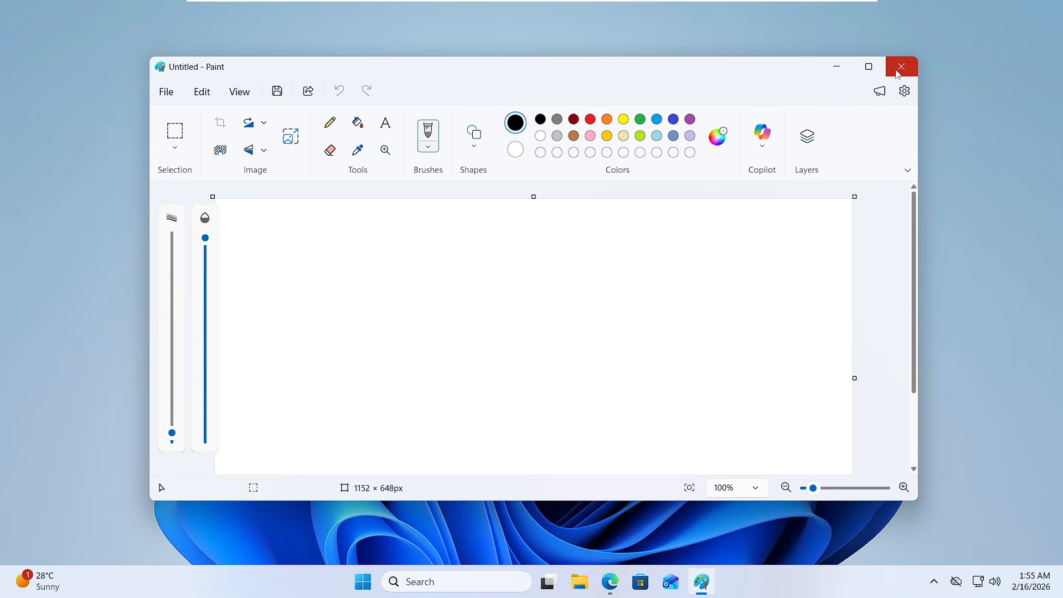
left_click(902, 66)
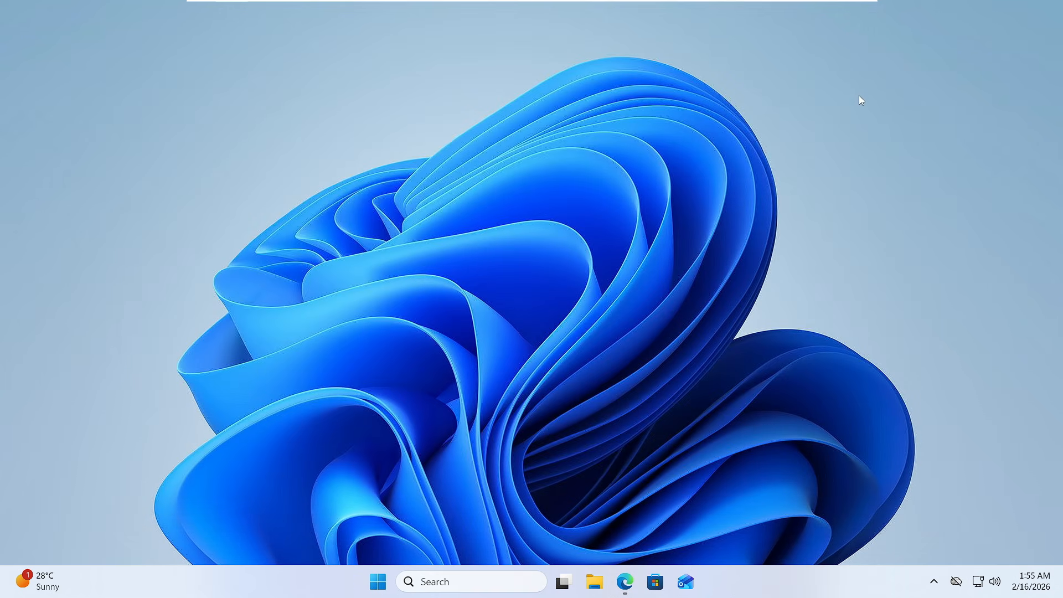